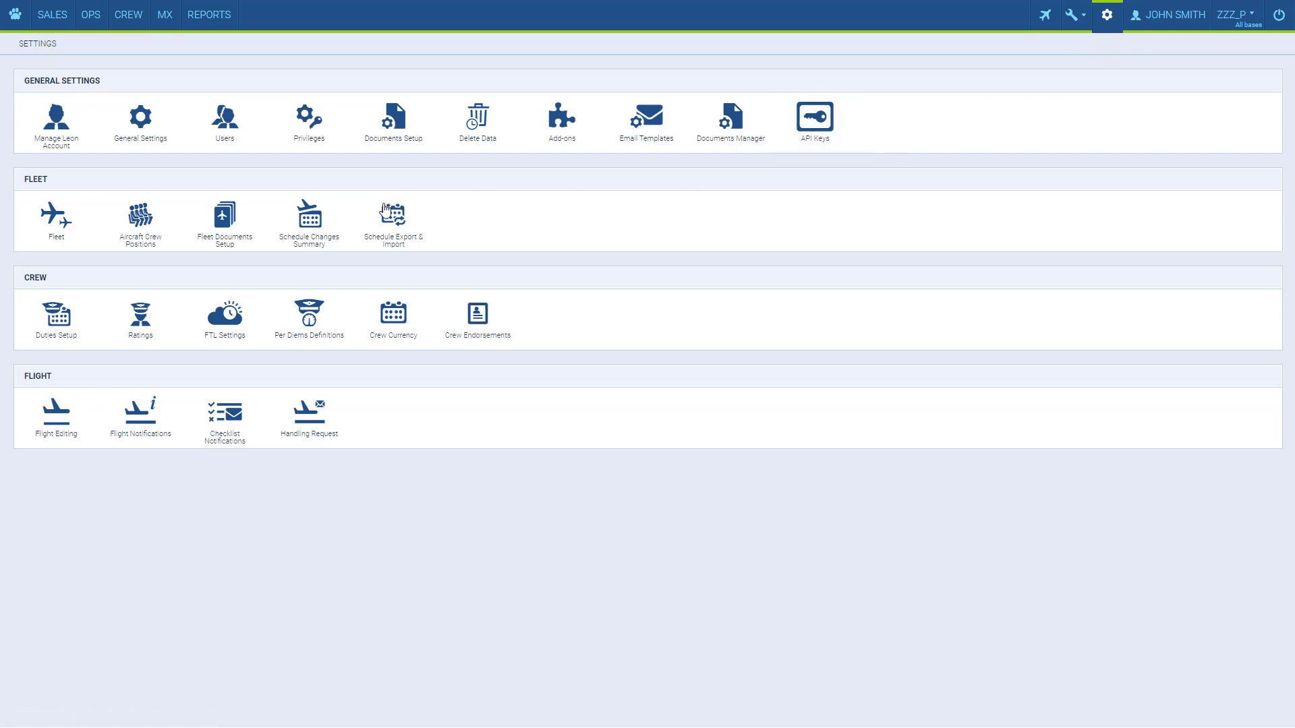
# Start a new aircraft entry from the Fleet list
pyautogui.click(72, 232)
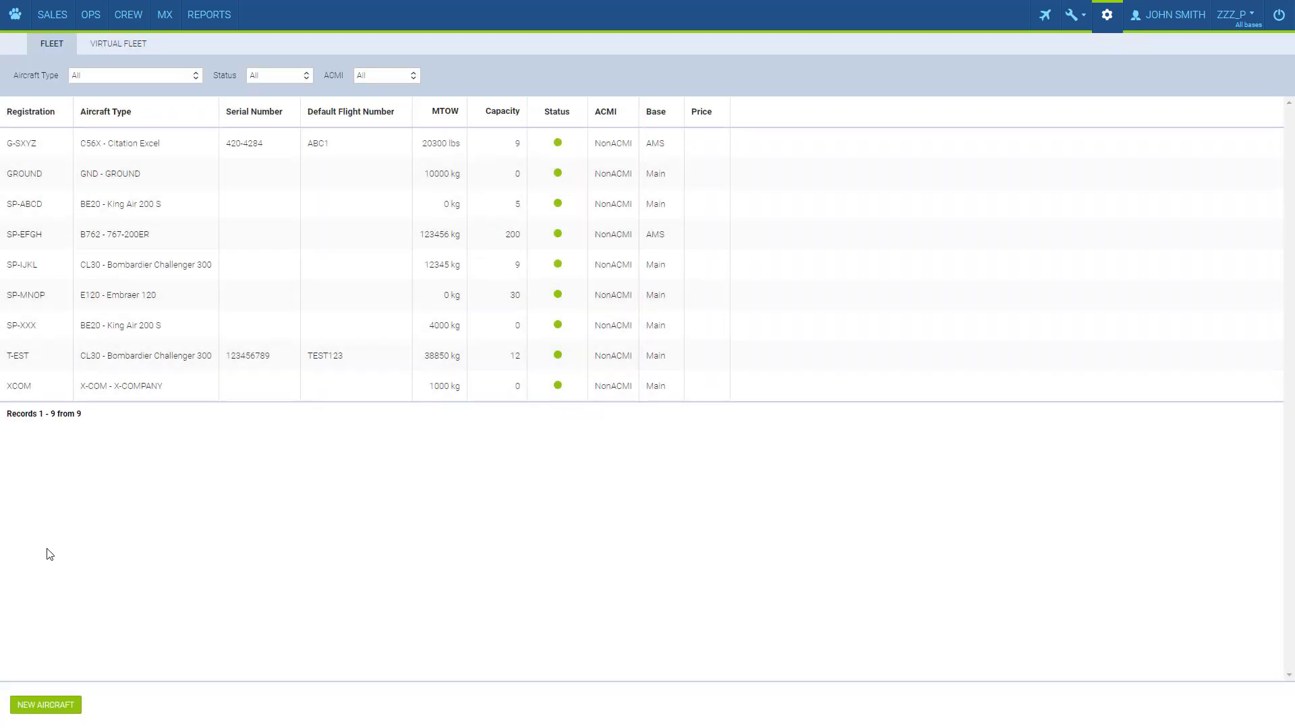
pyautogui.click(60, 707)
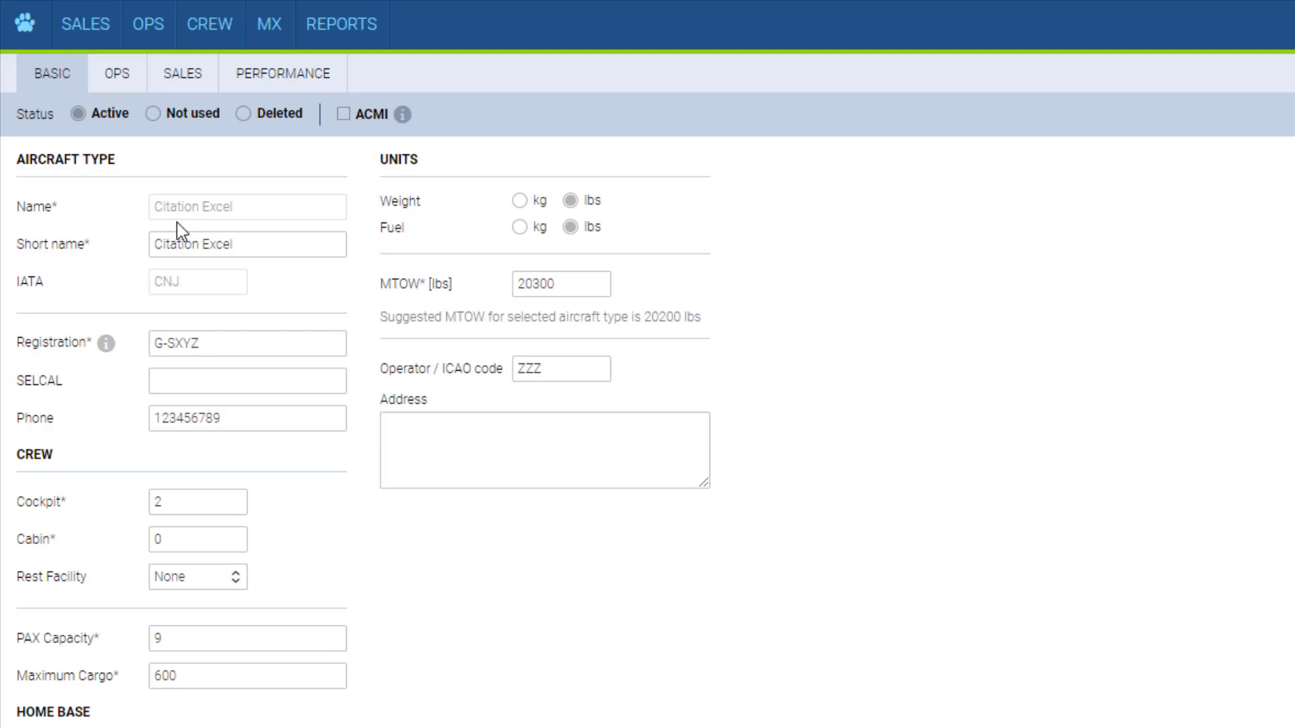
pyautogui.click(186, 244)
pyautogui.click(224, 343)
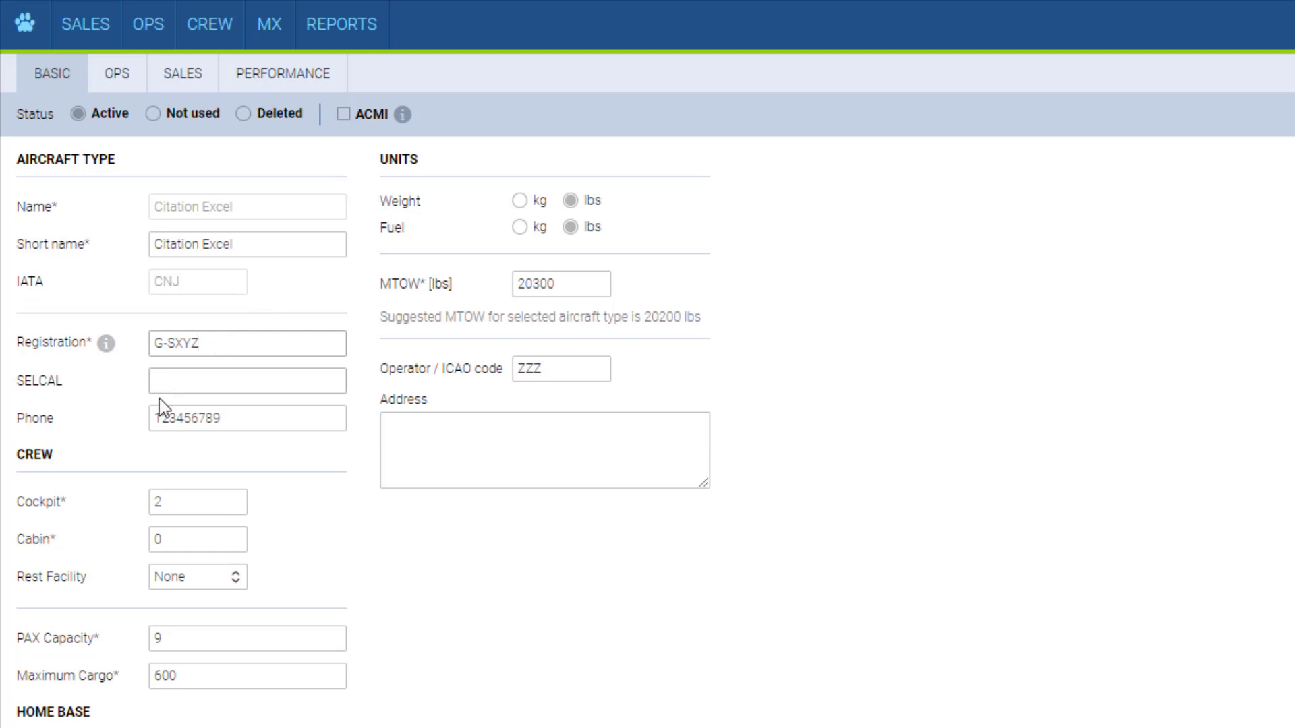
pyautogui.click(129, 415)
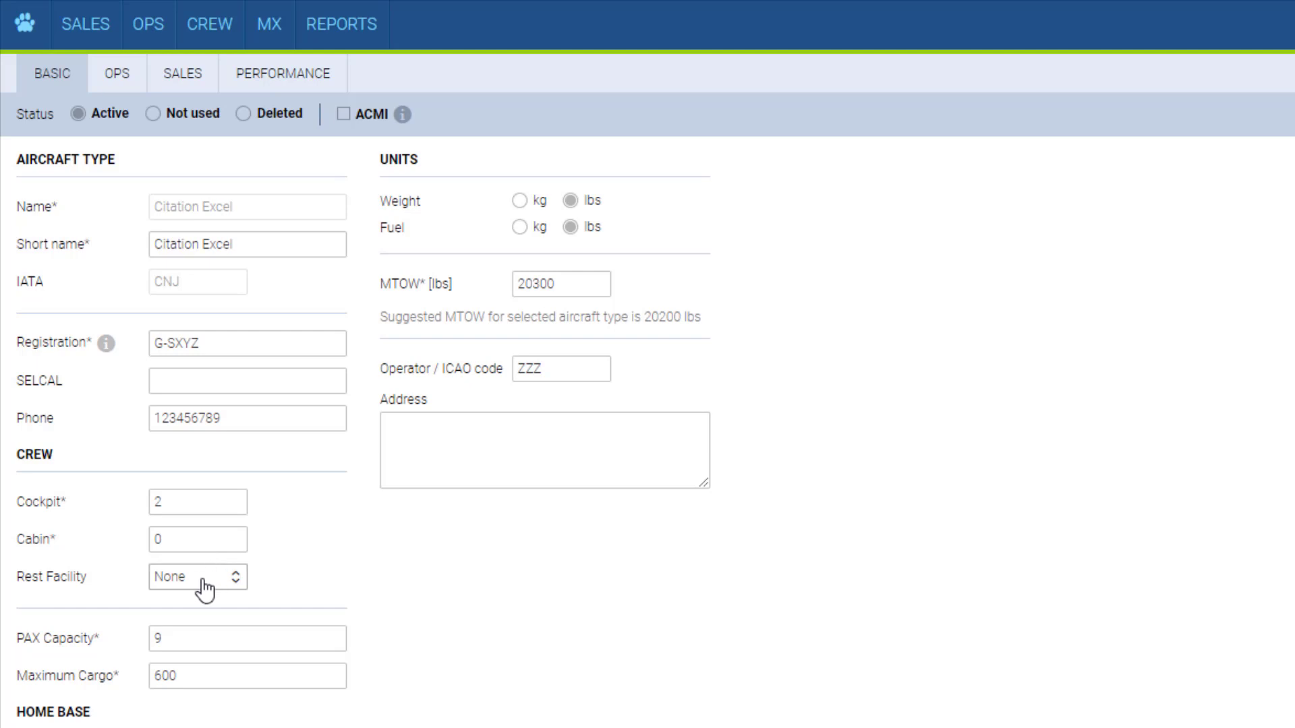
pyautogui.scroll(-1, 214, 614)
pyautogui.scroll(-3, 216, 537)
# Check the home base ICAO code EGGW and list the home bases Main, VKO and AMS
pyautogui.click(201, 339)
pyautogui.click(267, 358)
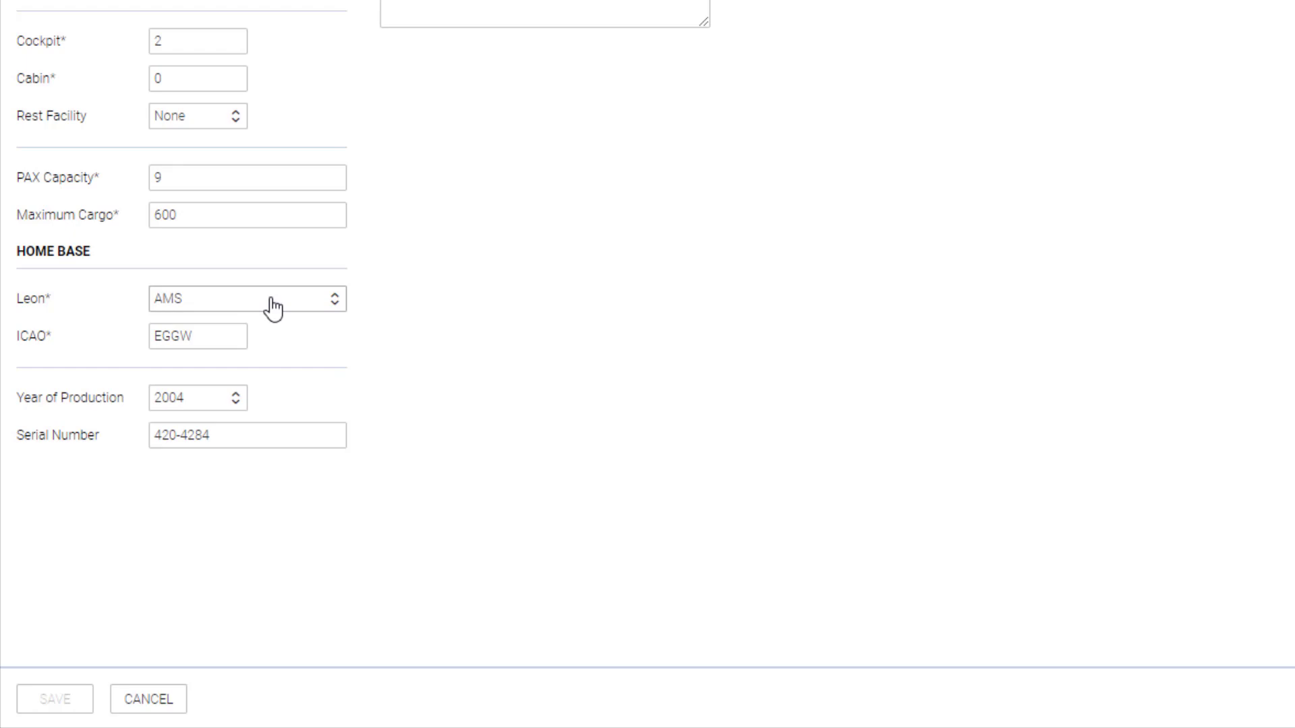
pyautogui.click(274, 308)
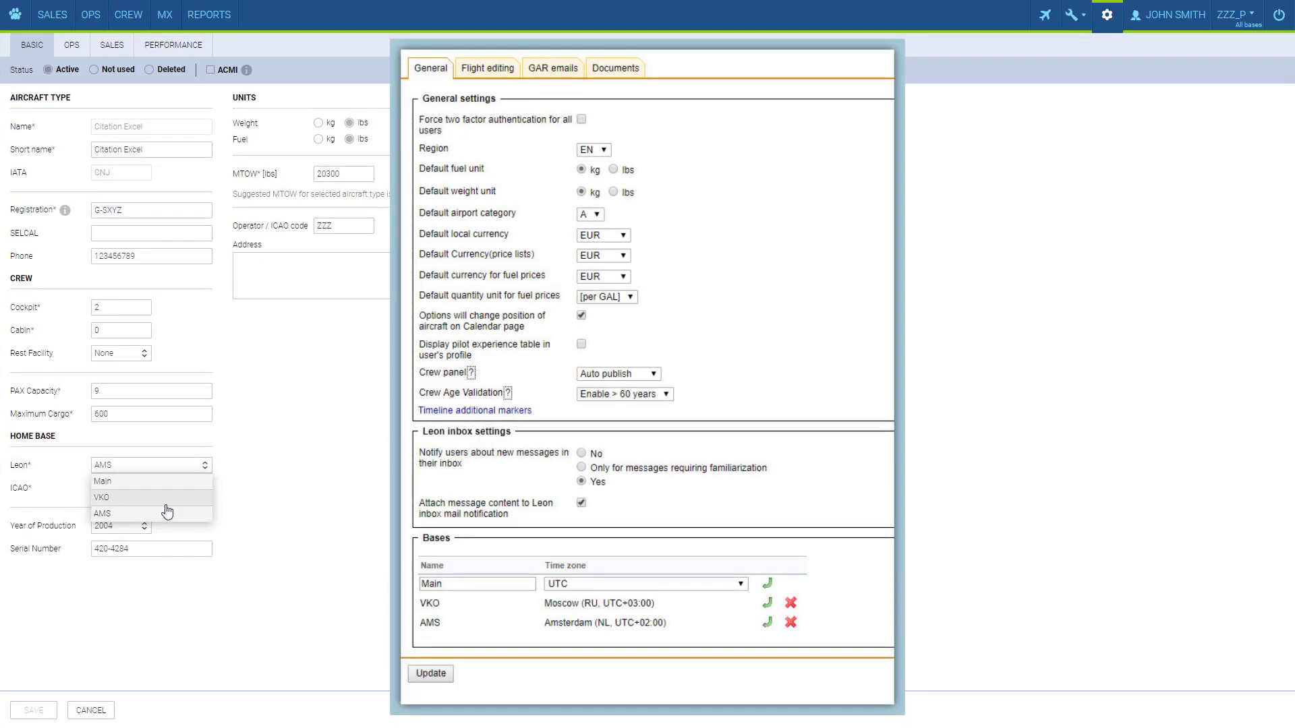
pyautogui.click(169, 515)
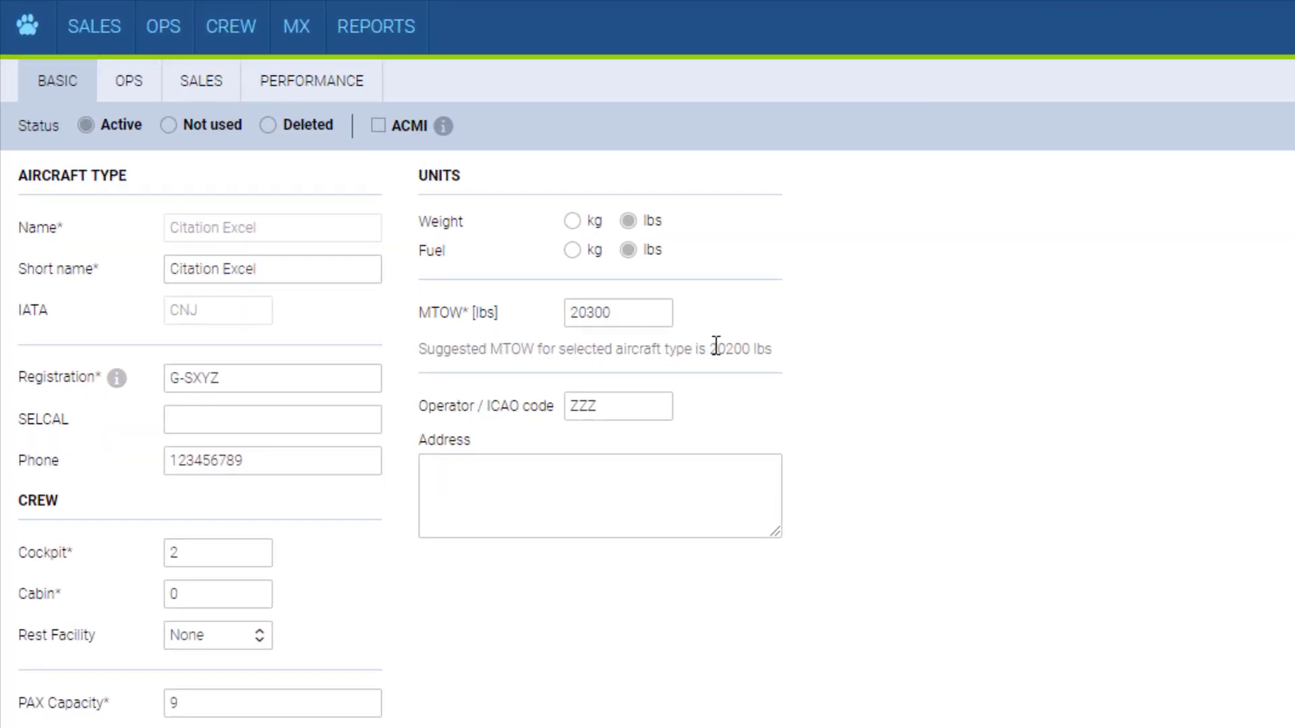
pyautogui.moveTo(710, 348); pyautogui.dragTo(750, 347)
pyautogui.click(739, 327)
# Review the OPS defaults, keeping flight type N and flight rule I
pyautogui.click(129, 98)
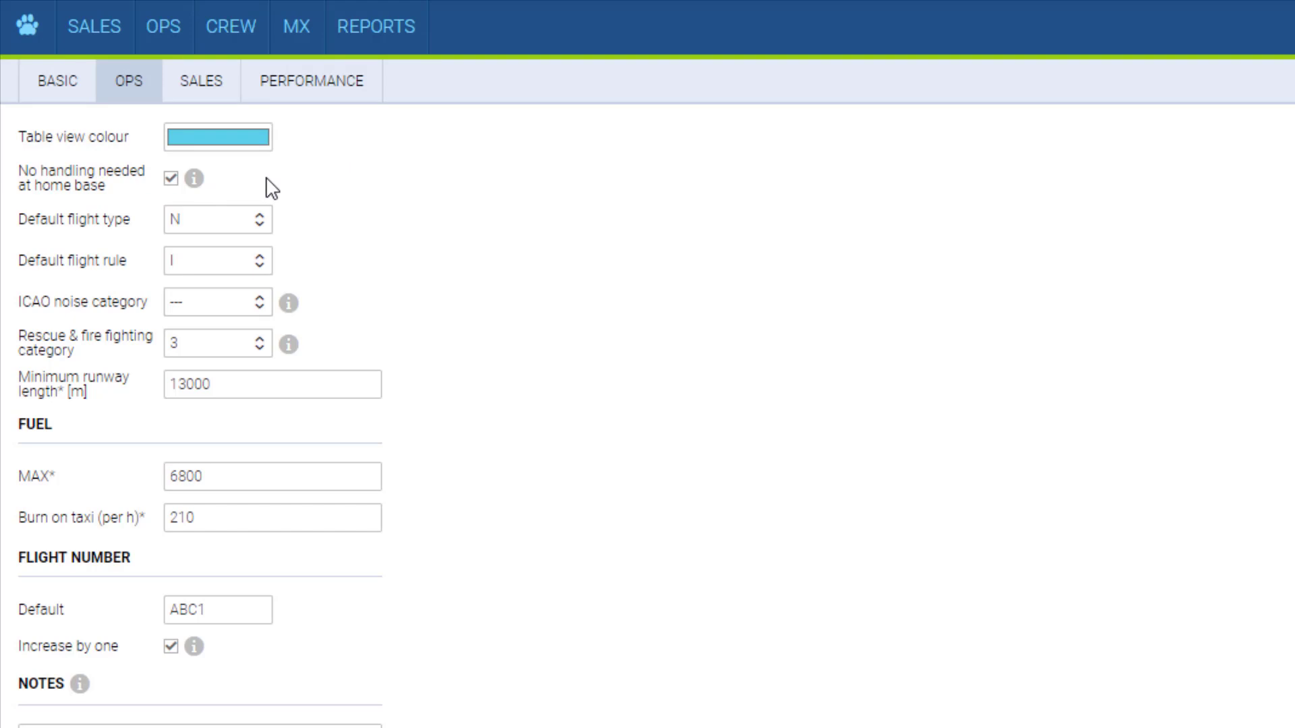
pyautogui.click(225, 236)
pyautogui.click(229, 268)
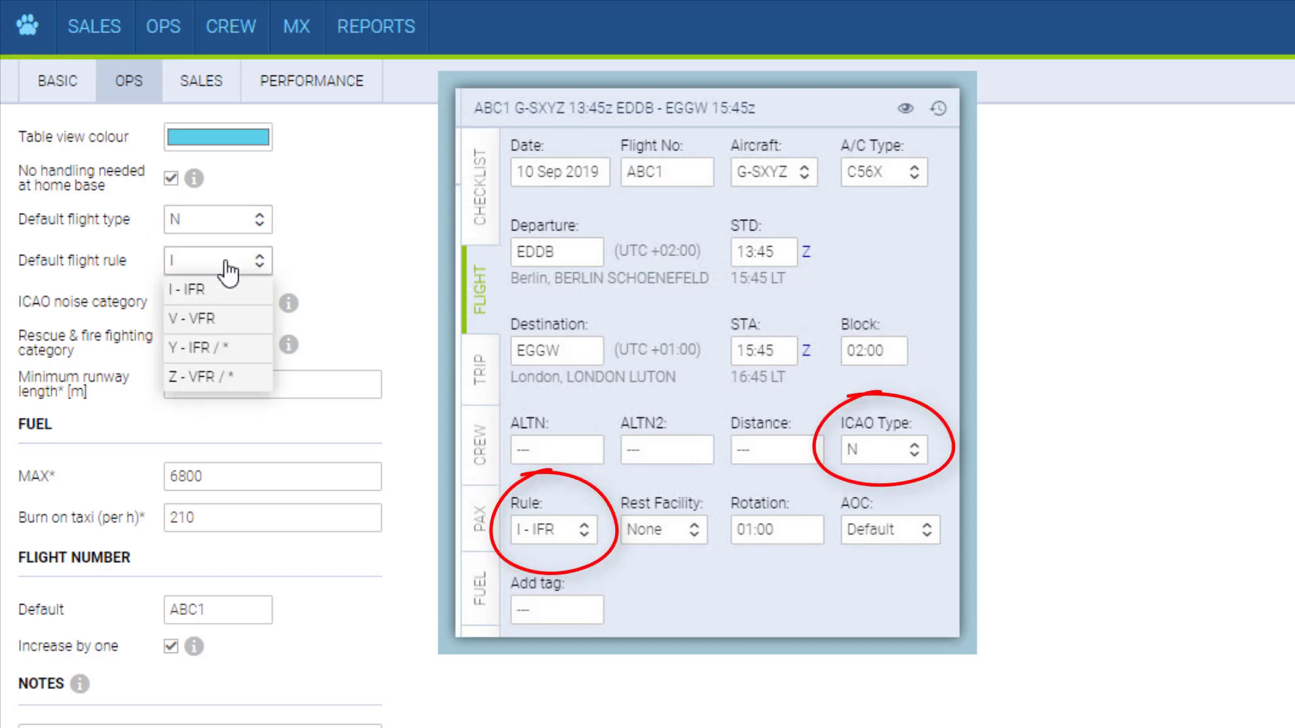
pyautogui.click(226, 262)
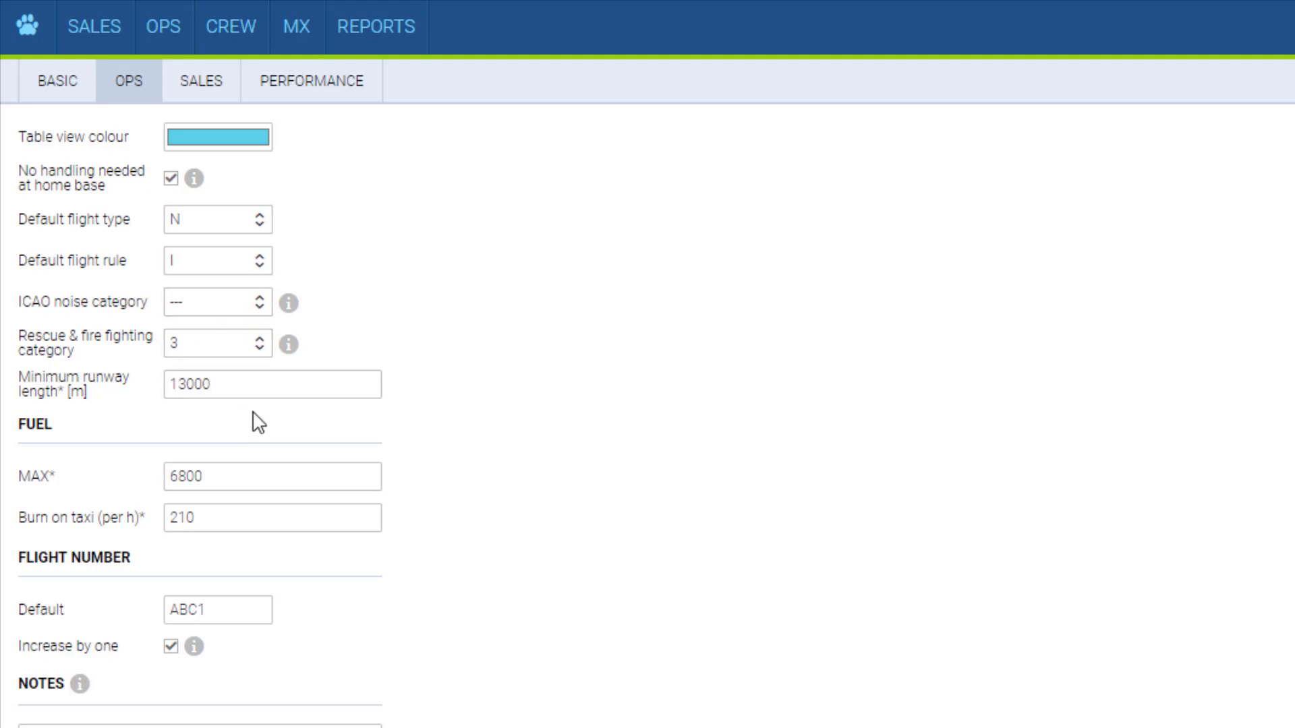
pyautogui.click(256, 385)
pyautogui.click(271, 418)
pyautogui.click(256, 472)
pyautogui.click(217, 610)
pyautogui.click(208, 613)
pyautogui.click(232, 649)
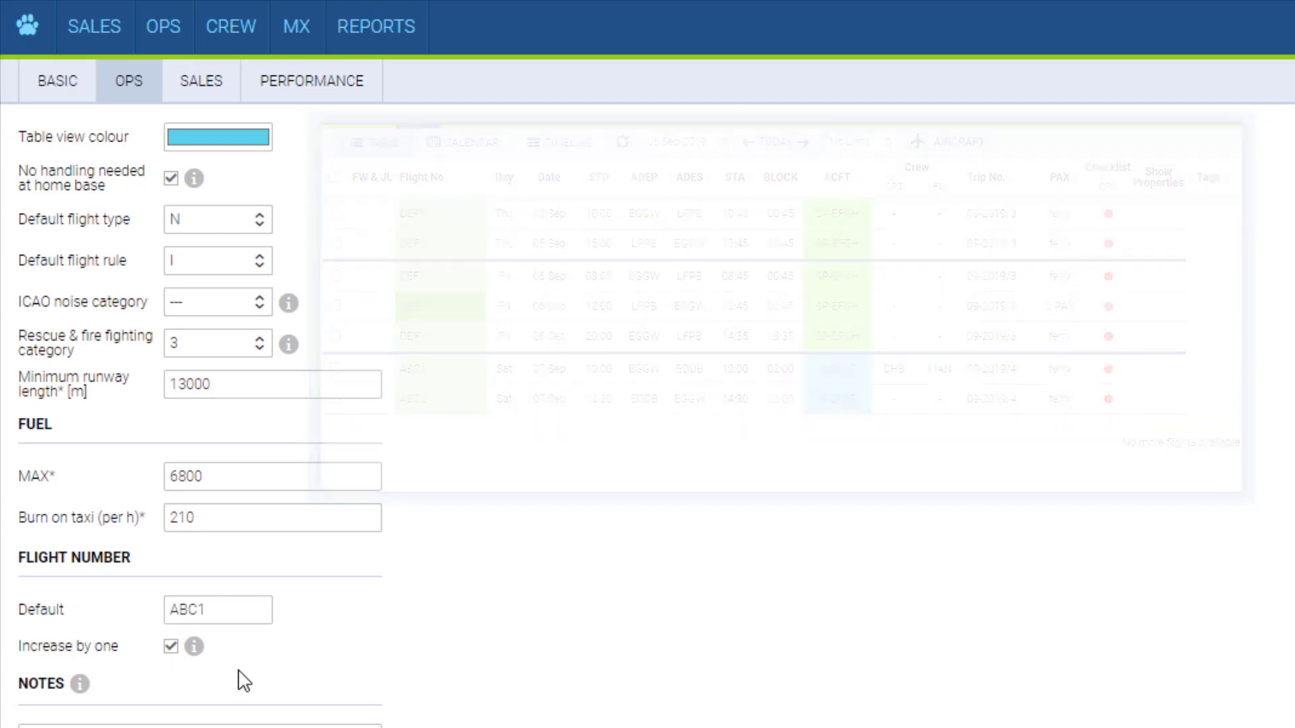
pyautogui.scroll(-3, 228, 536)
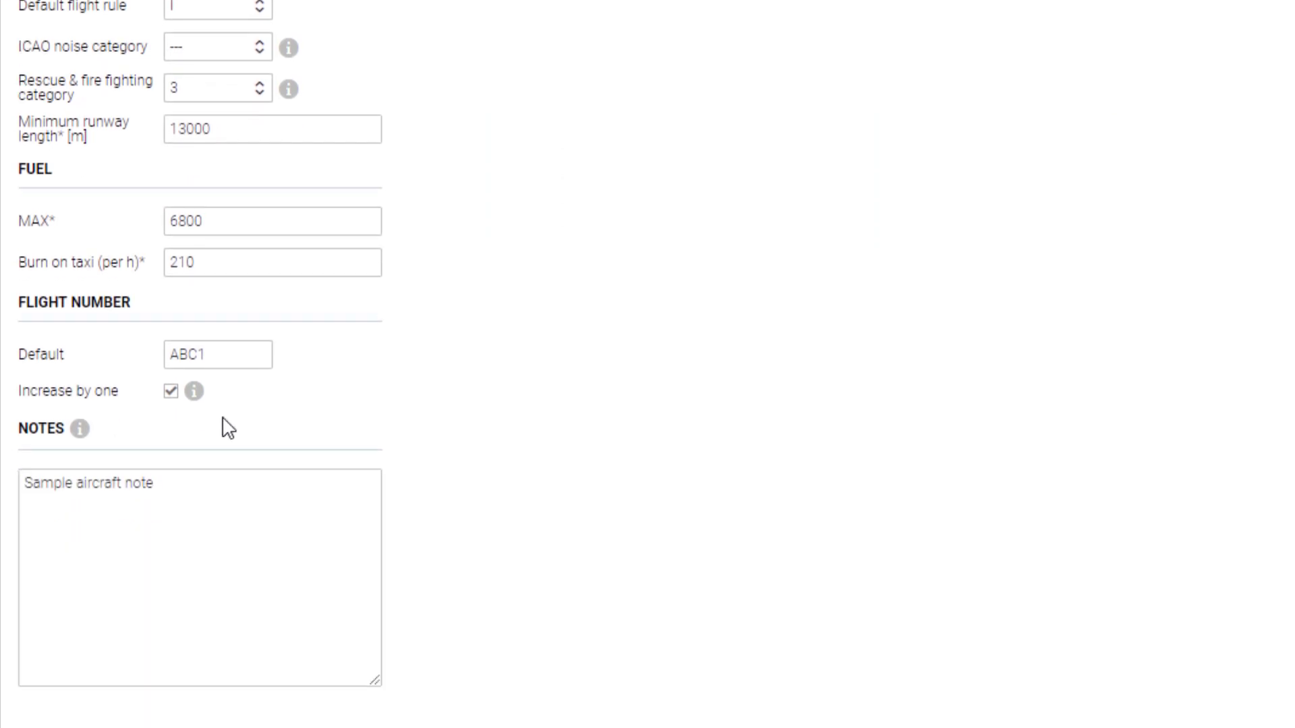
pyautogui.scroll(-2, 162, 324)
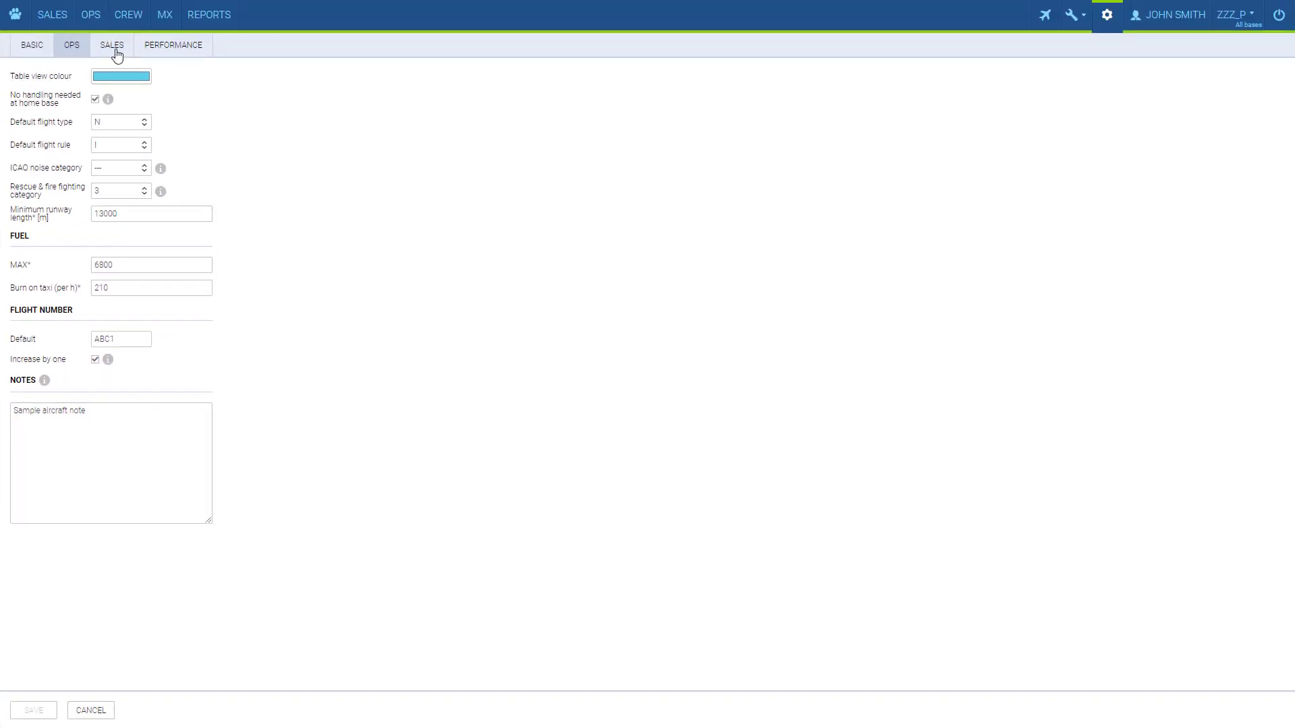
# Show the SALES settings: aircraft fees Pricelist 1, airport fees EGGW, UK APD Standard
pyautogui.click(115, 48)
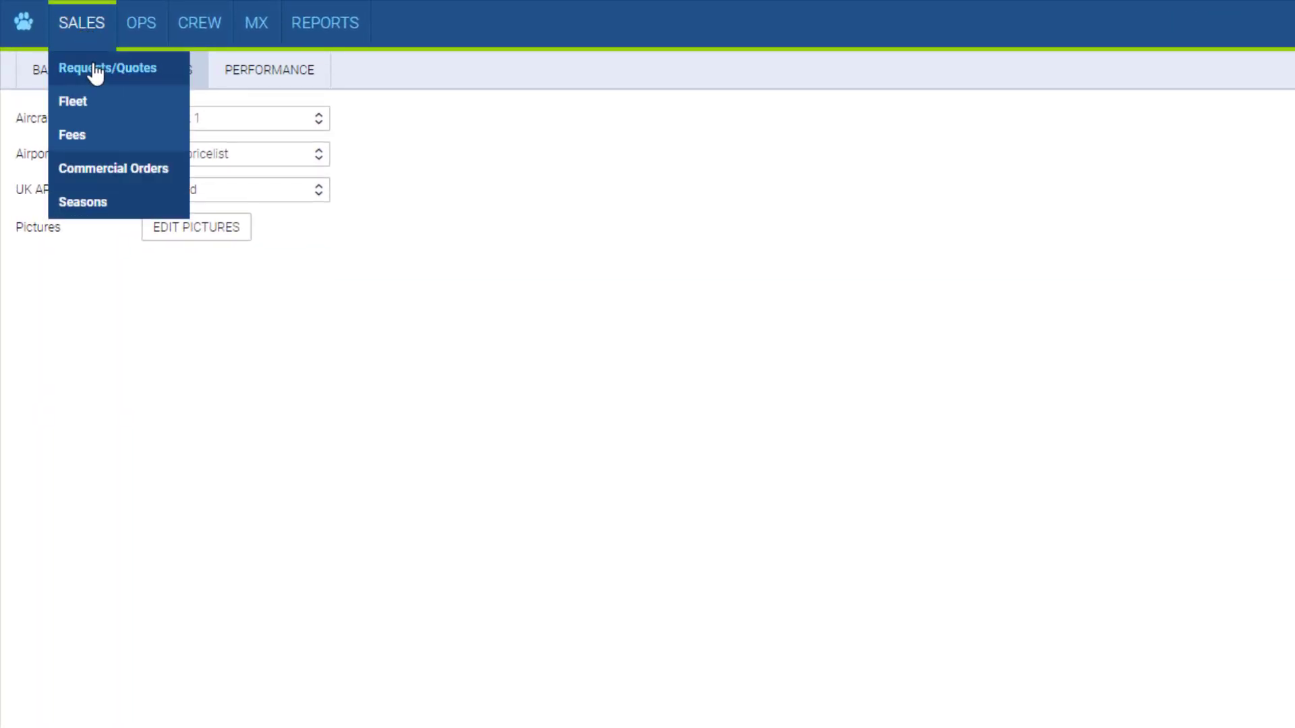
pyautogui.click(304, 121)
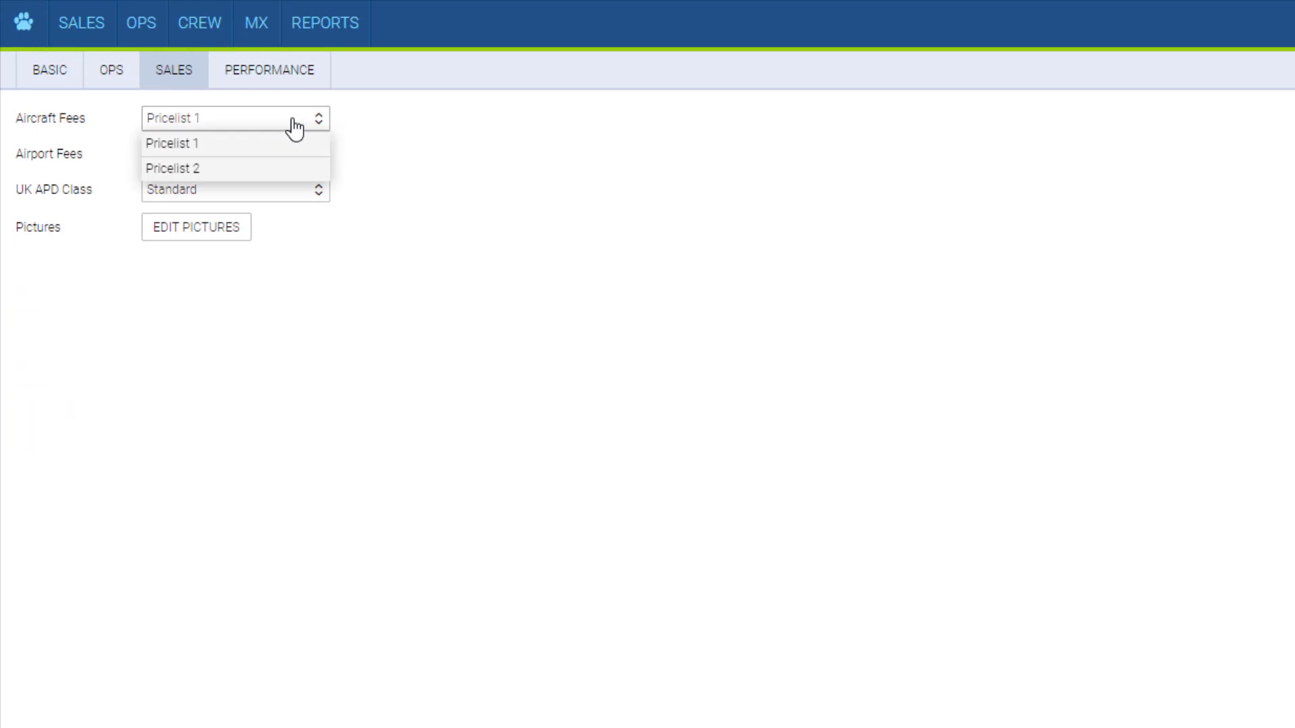
pyautogui.click(294, 123)
pyautogui.click(281, 160)
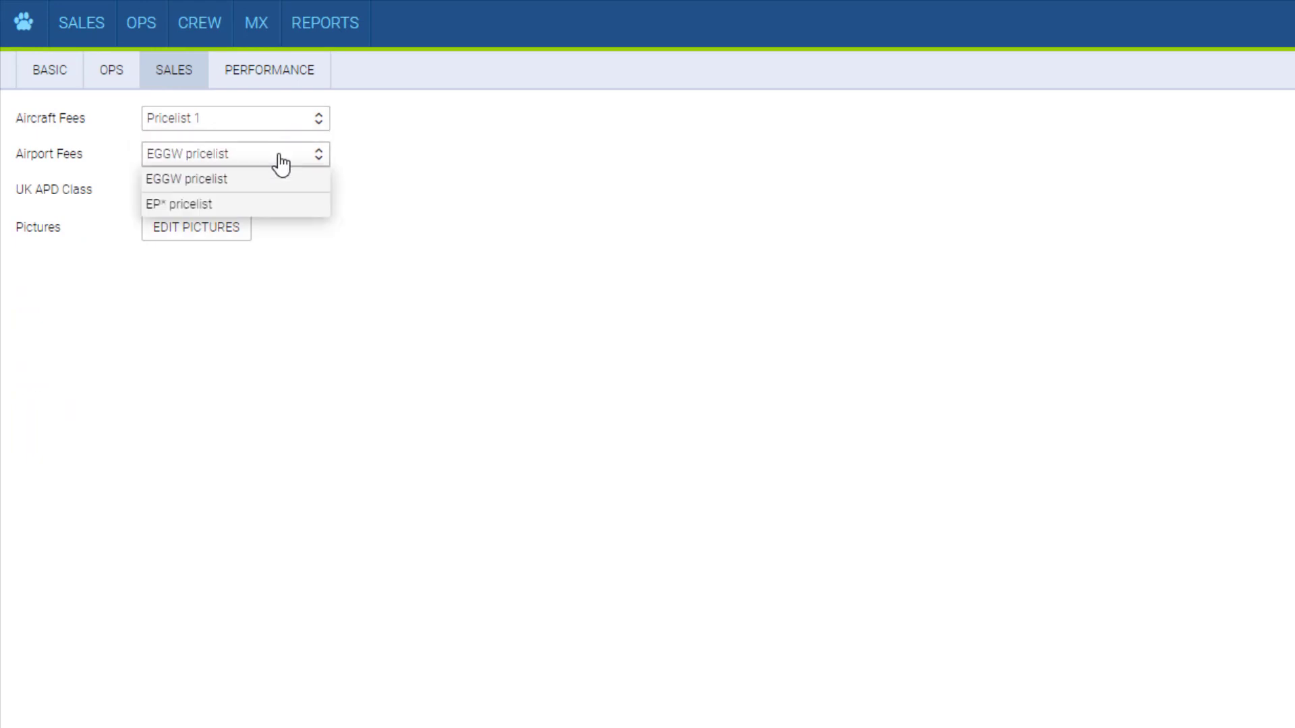
pyautogui.click(281, 162)
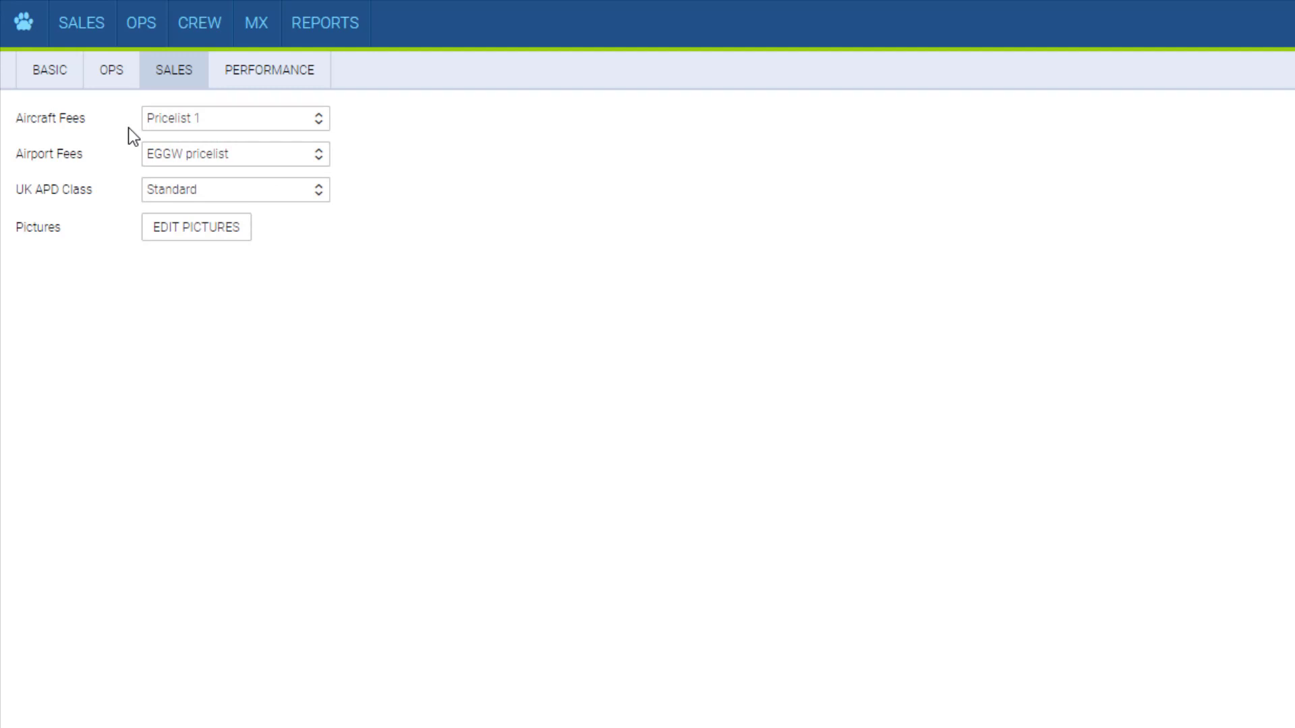
pyautogui.click(83, 30)
pyautogui.click(205, 202)
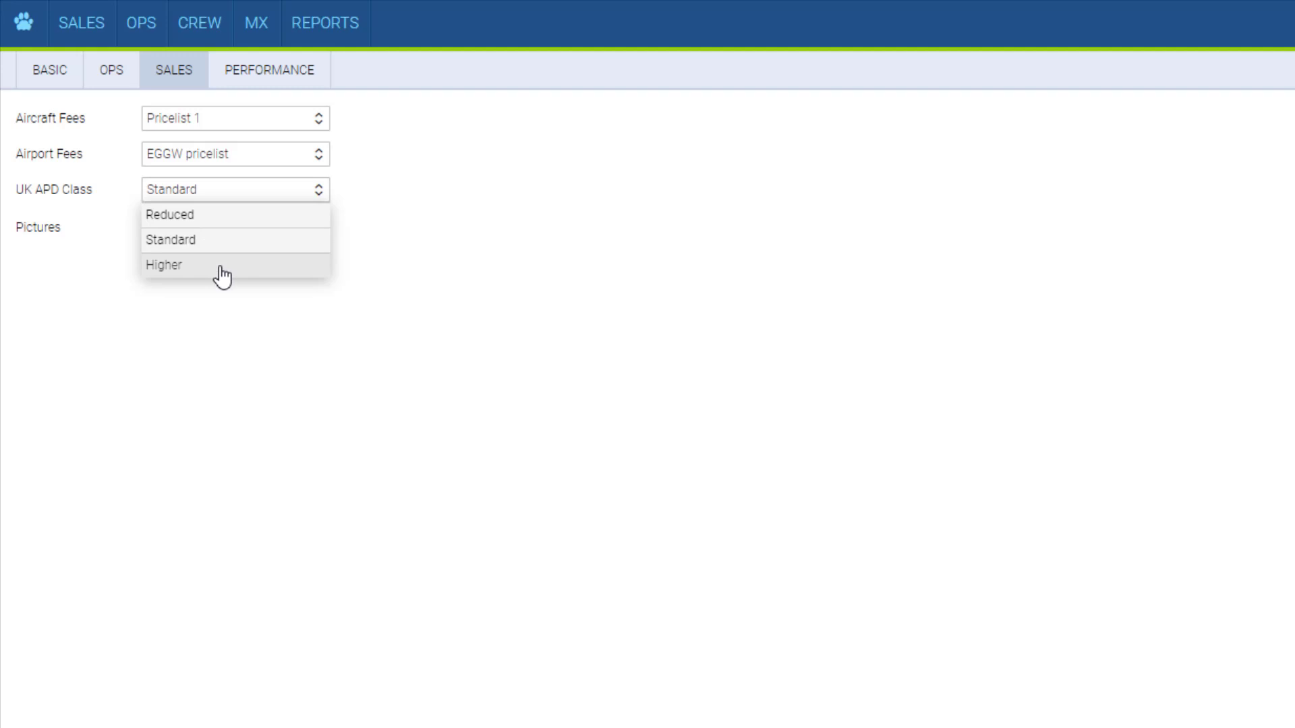
pyautogui.click(228, 312)
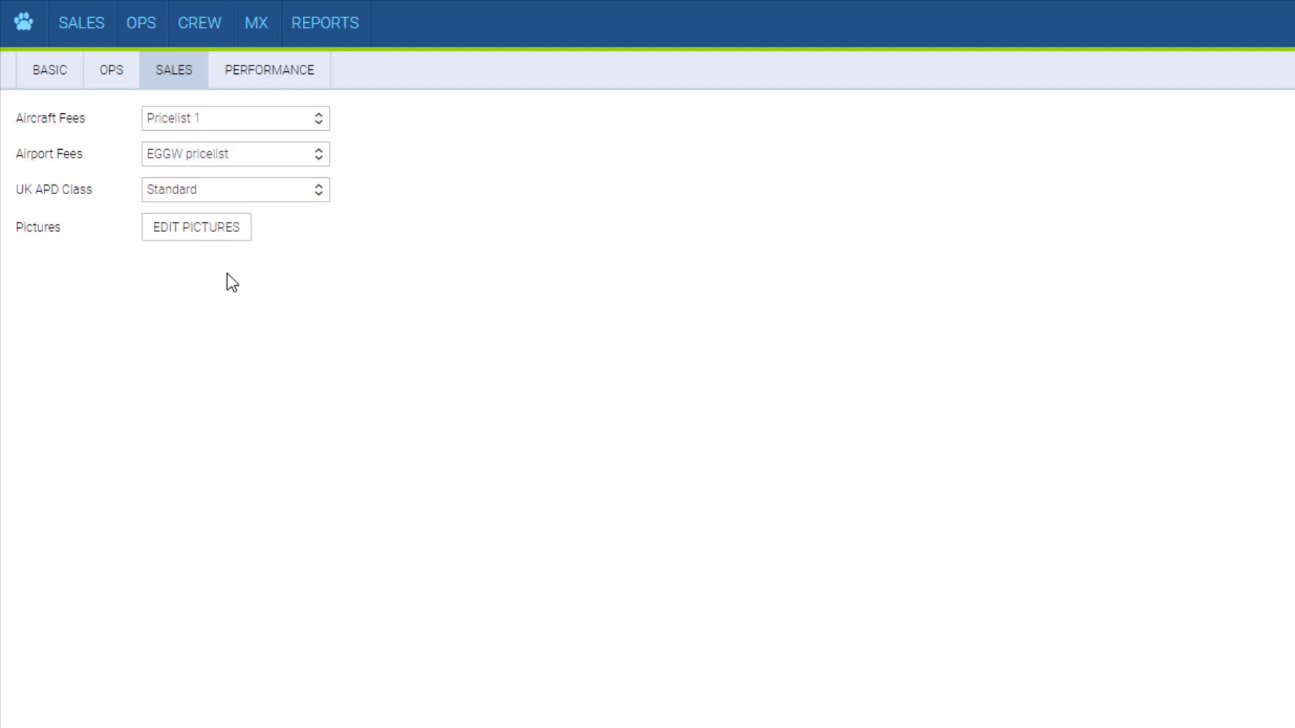
pyautogui.click(214, 233)
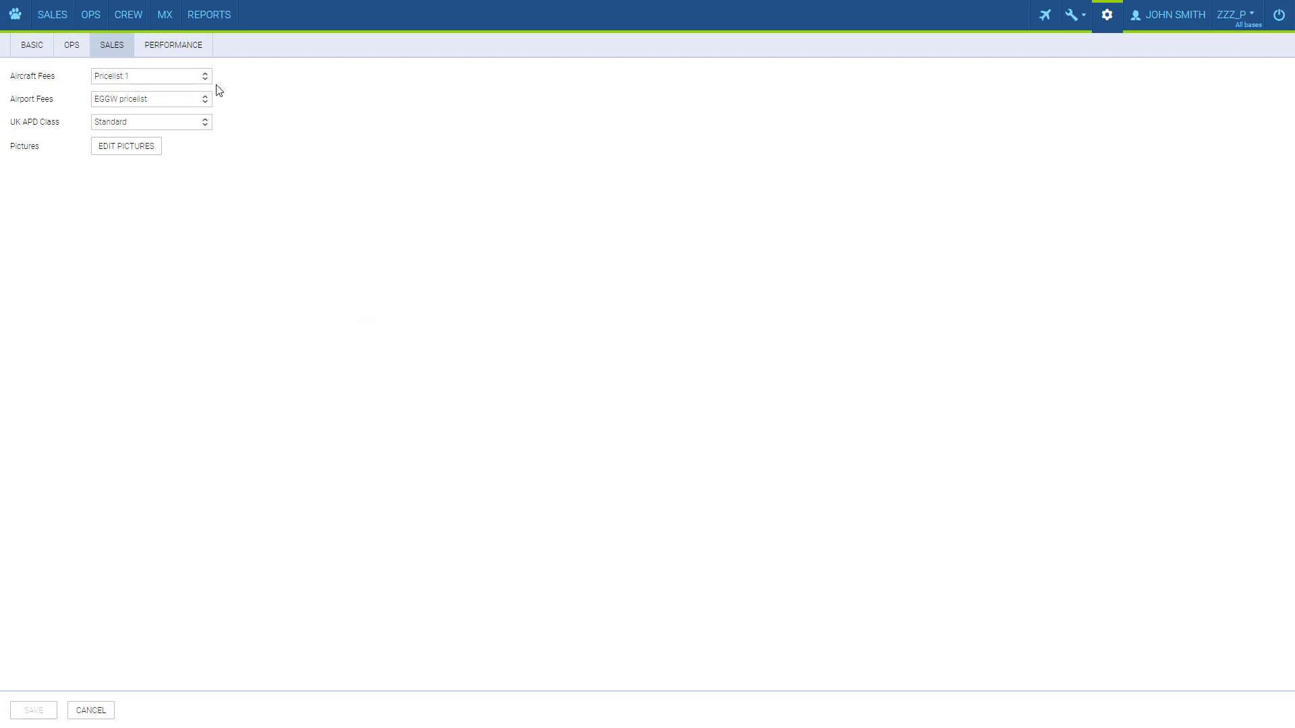
# Check the 60-minute minimum ground time and try the SIMPLE calculation model
pyautogui.click(188, 51)
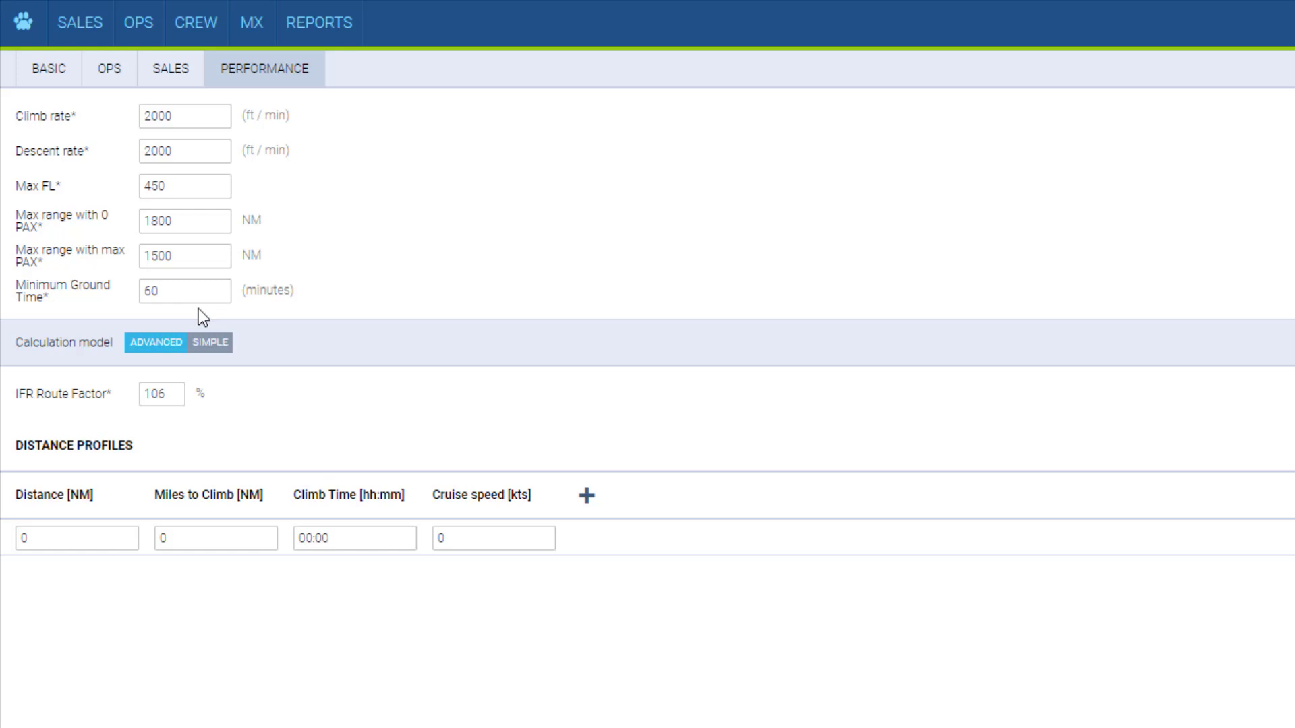
pyautogui.moveTo(168, 291); pyautogui.dragTo(125, 296)
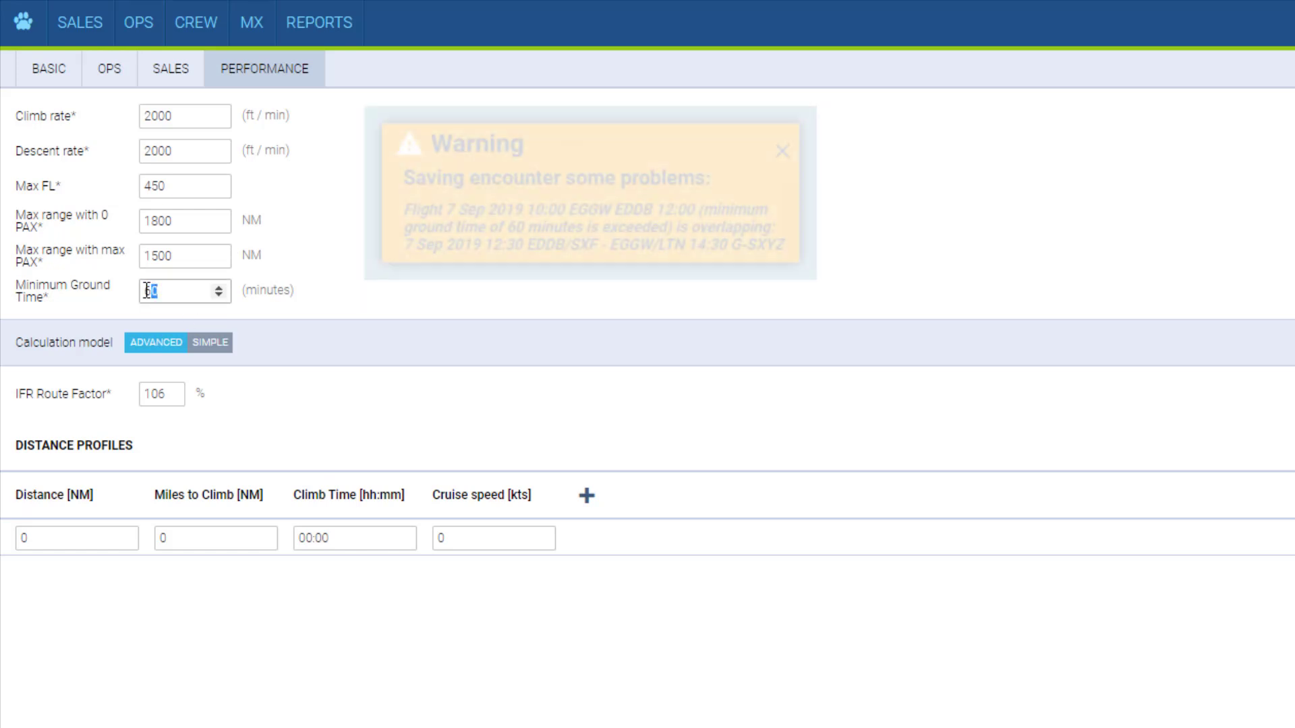
pyautogui.click(112, 306)
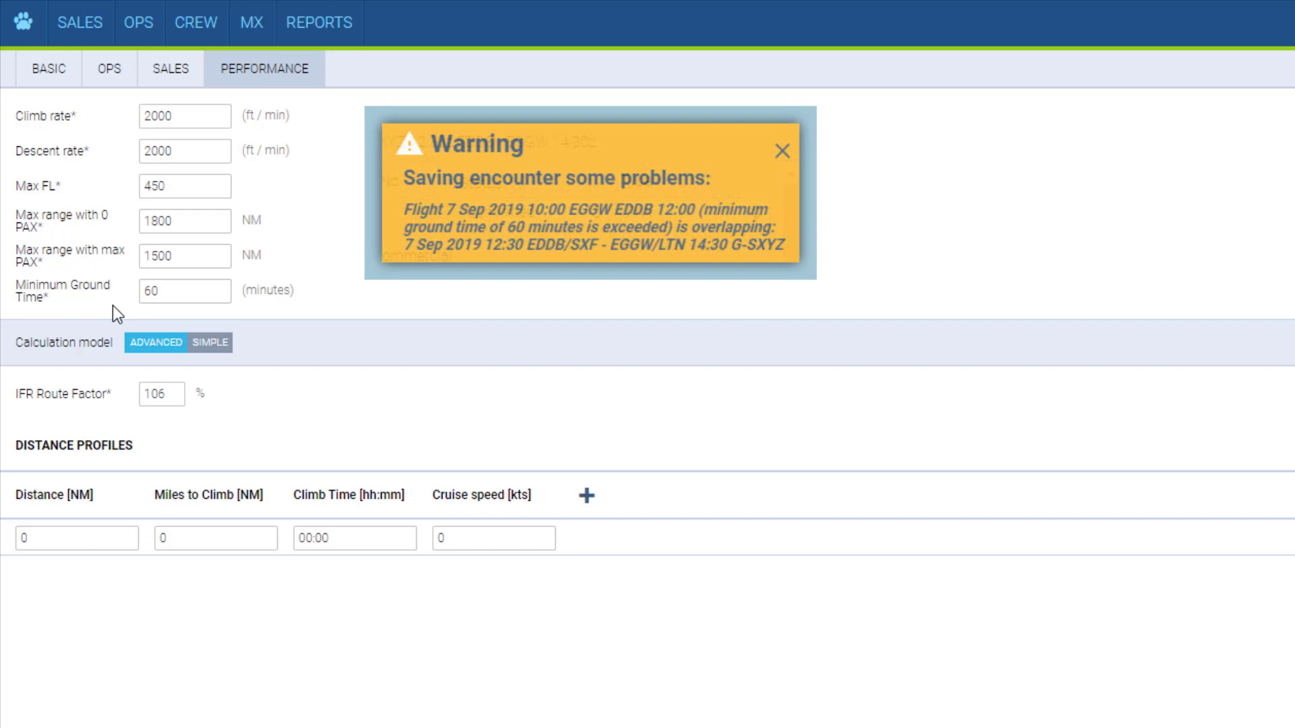
pyautogui.click(205, 344)
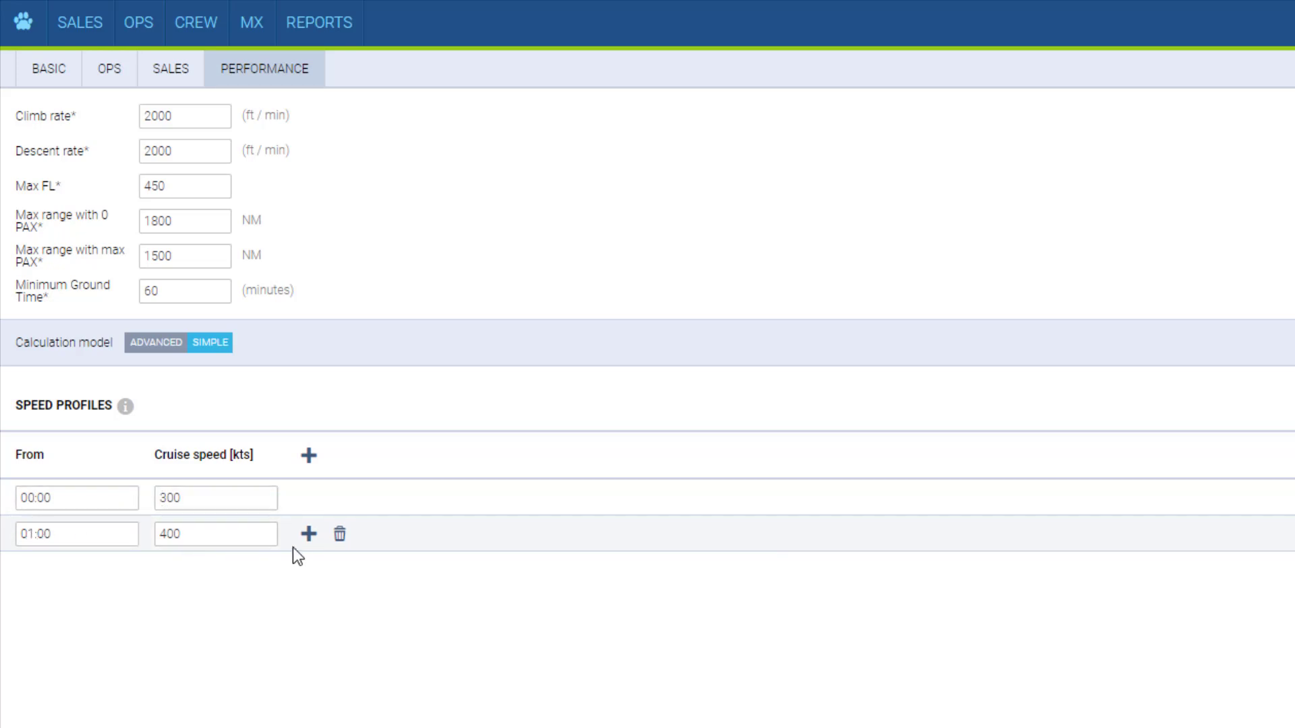
# Add and remove a speed profile row, then keep the ADVANCED calculation model
pyautogui.click(308, 534)
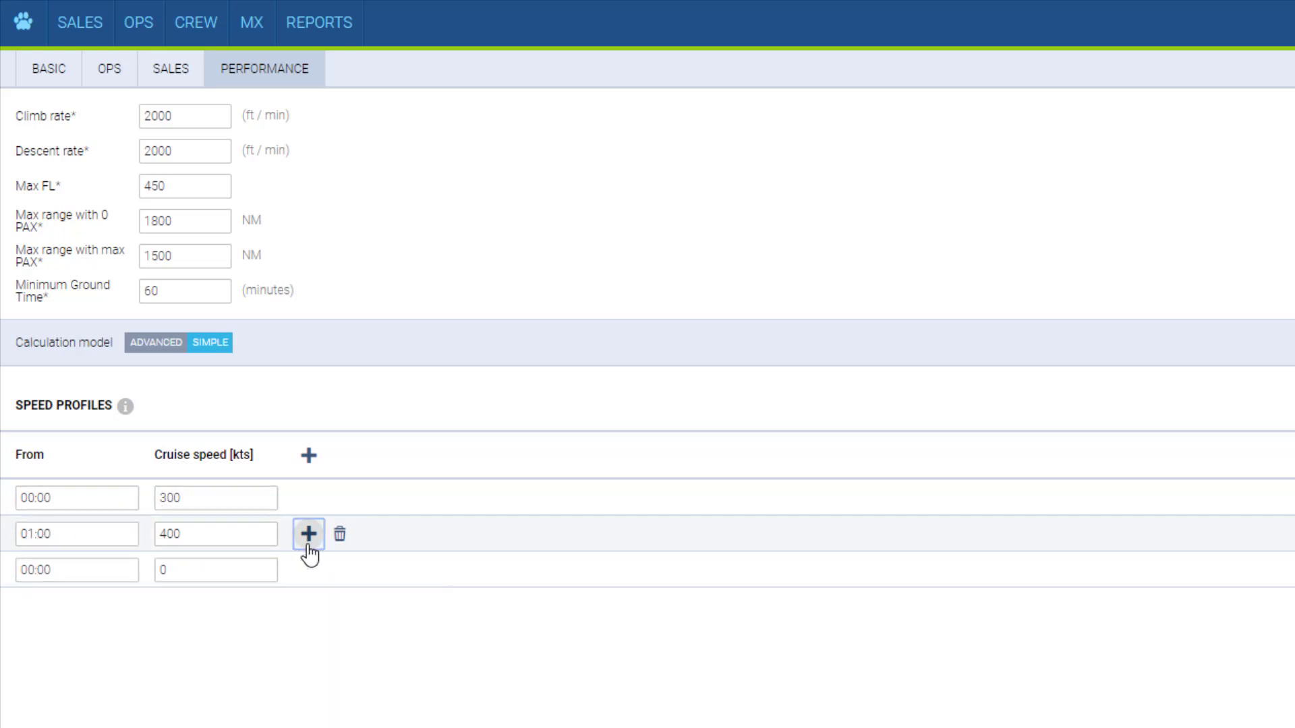
pyautogui.click(340, 571)
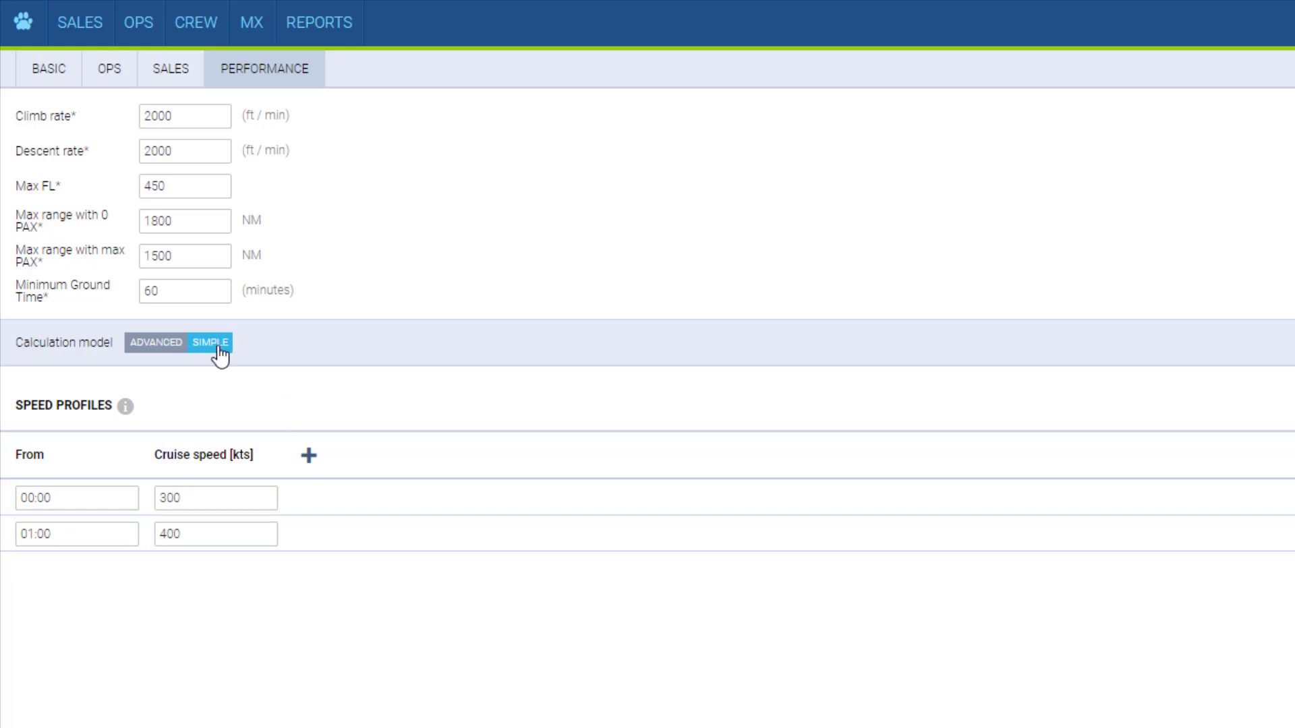
pyautogui.click(170, 354)
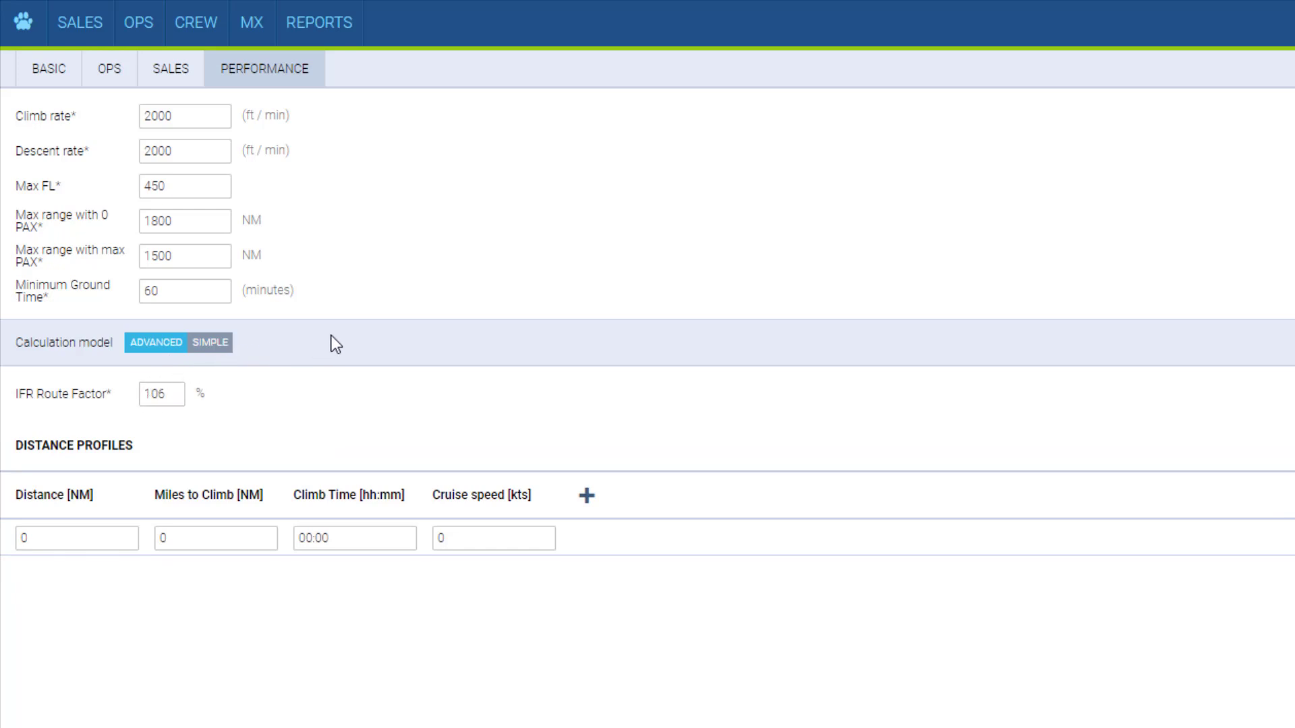
# Try statuses Not used and Deleted, keep Active, and tick ACMI for G-SXYZ
pyautogui.click(59, 73)
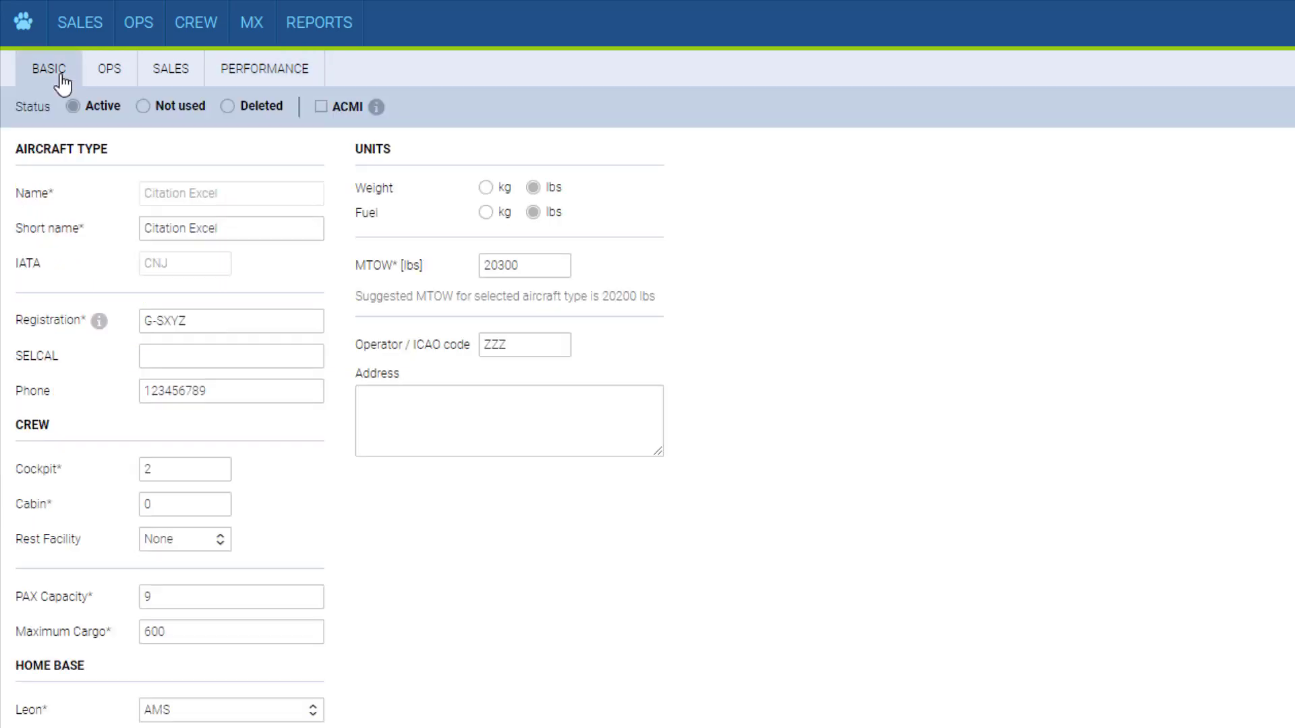
pyautogui.click(197, 112)
pyautogui.click(232, 116)
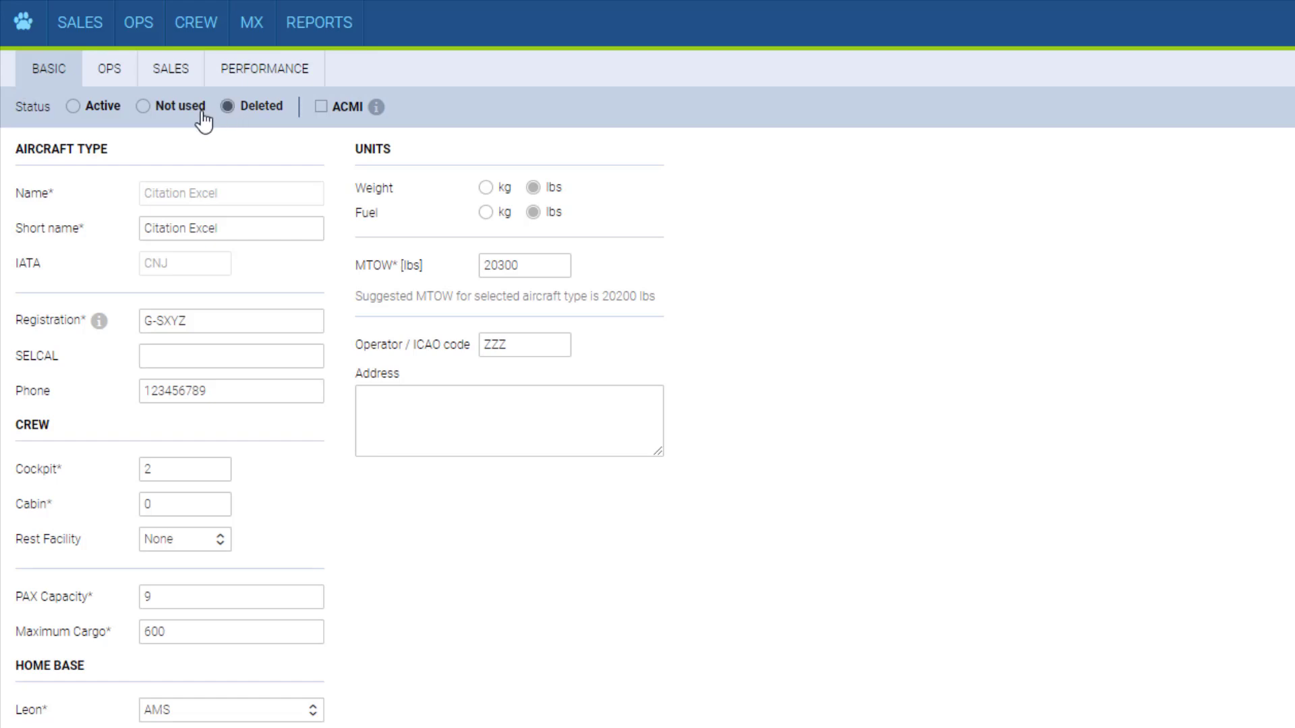
pyautogui.click(99, 118)
pyautogui.click(324, 112)
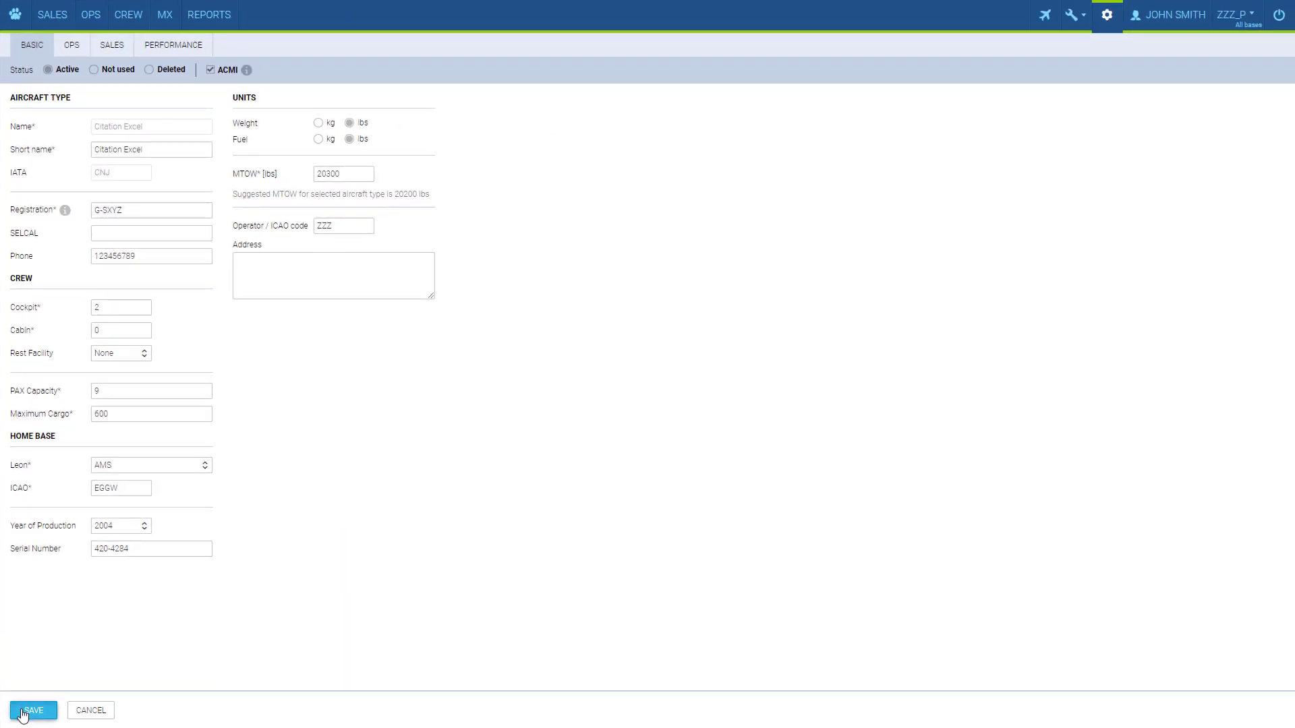
# Save G-SXYZ to the fleet list and go to the settings panel
pyautogui.click(24, 715)
pyautogui.click(743, 415)
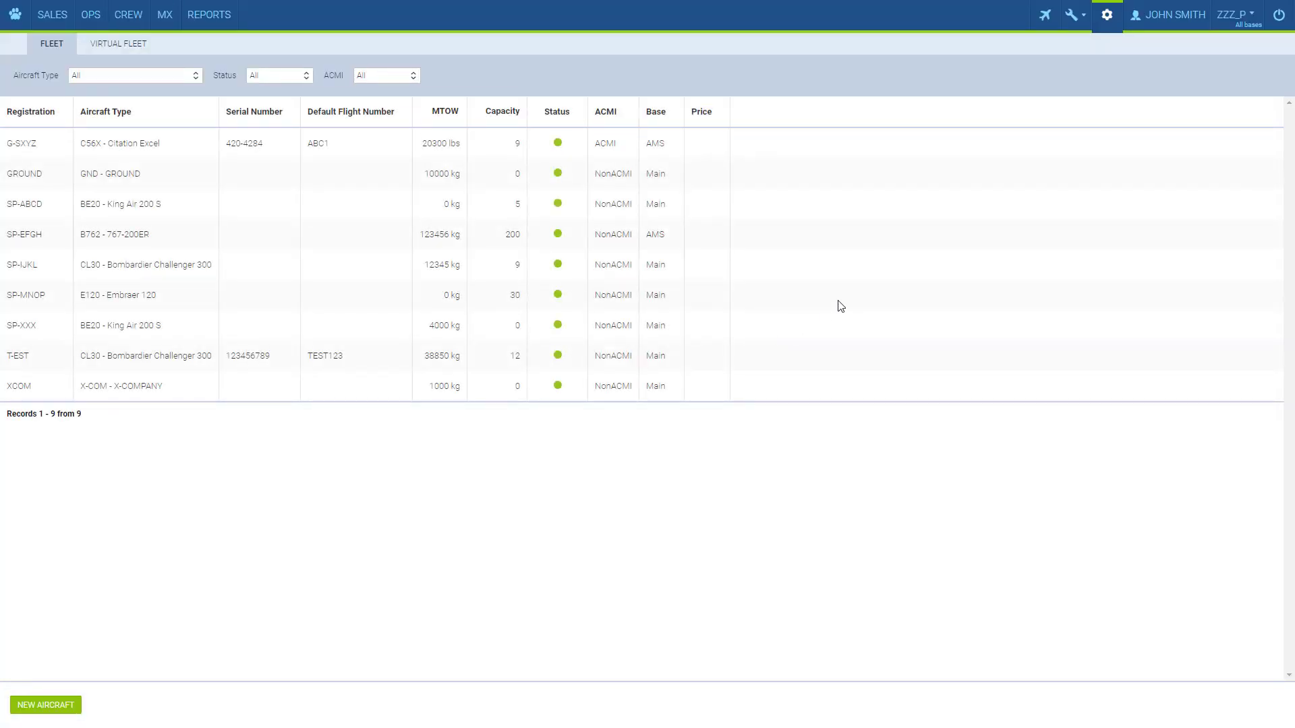
pyautogui.click(1108, 14)
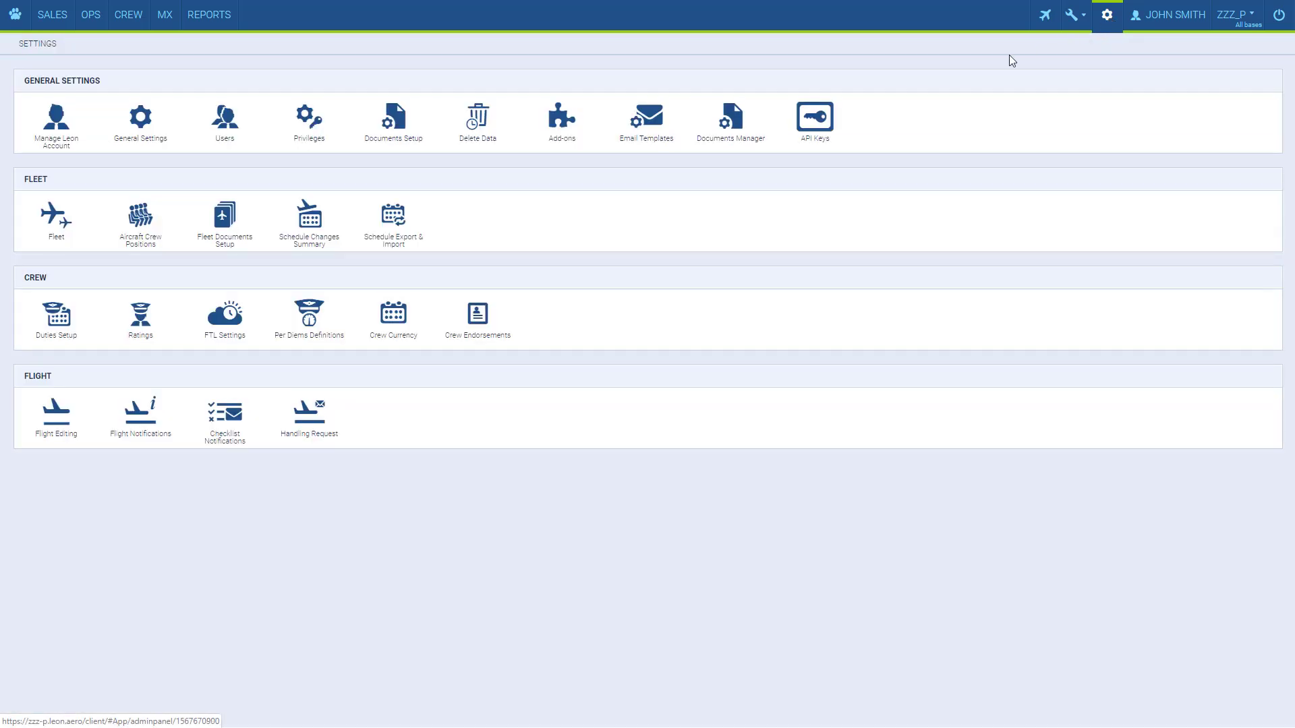
pyautogui.click(133, 223)
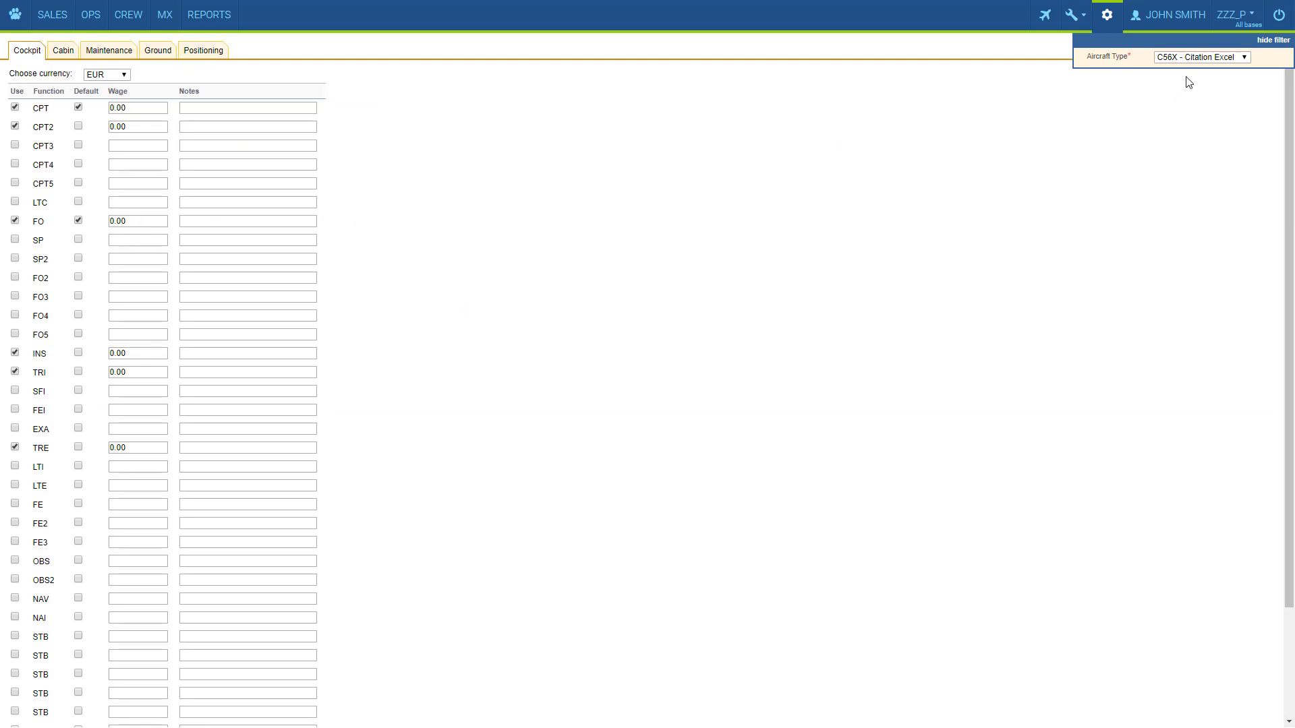
pyautogui.click(1199, 58)
pyautogui.click(1201, 102)
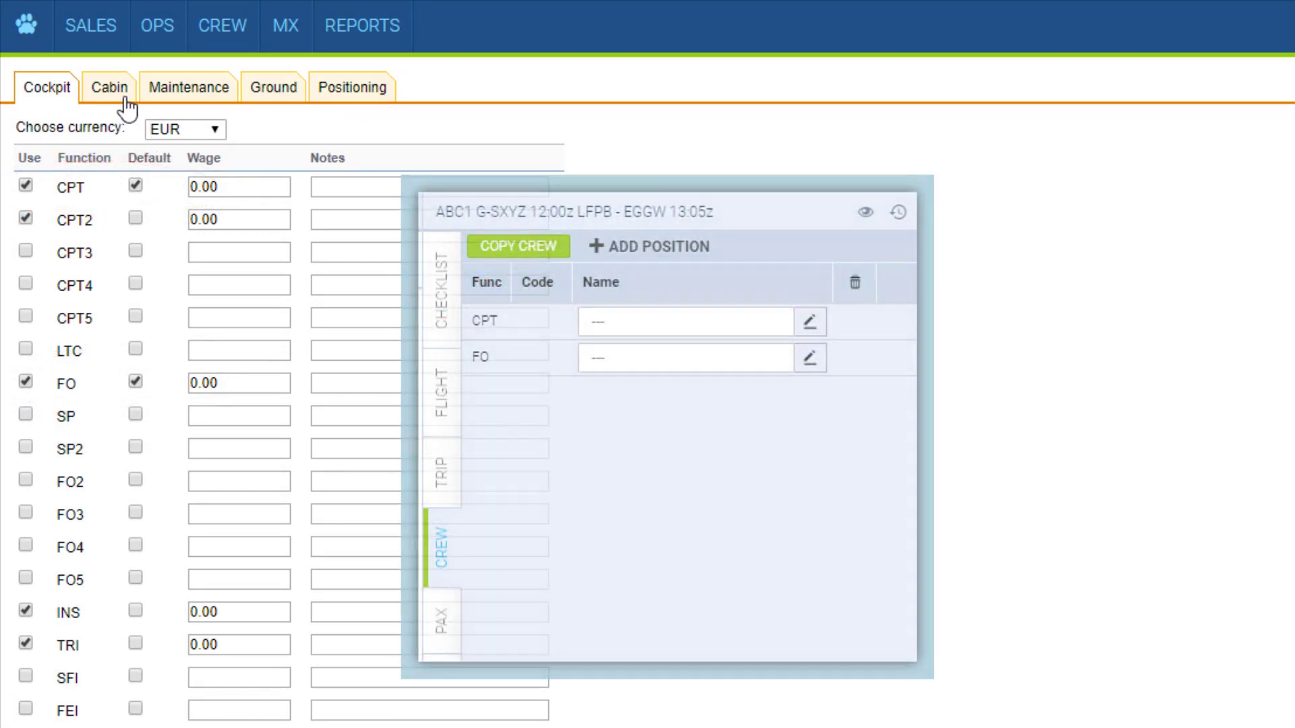
pyautogui.click(107, 94)
pyautogui.click(182, 93)
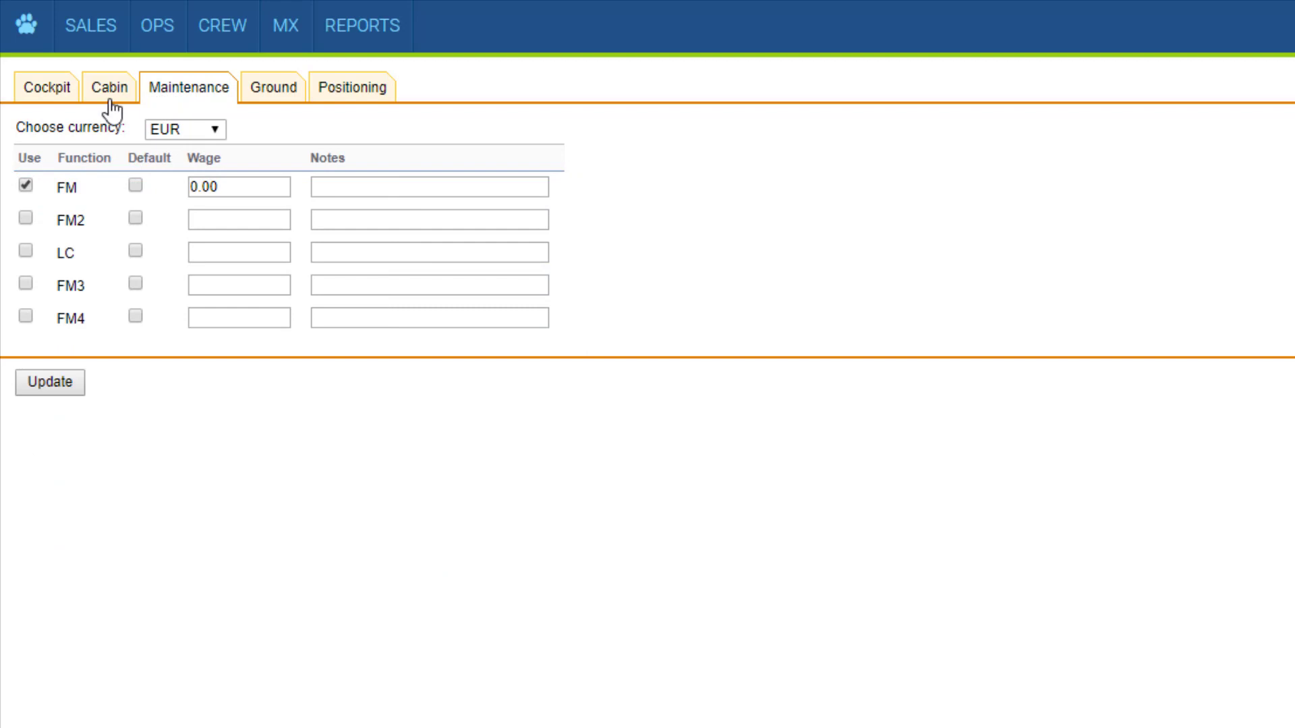
pyautogui.click(50, 91)
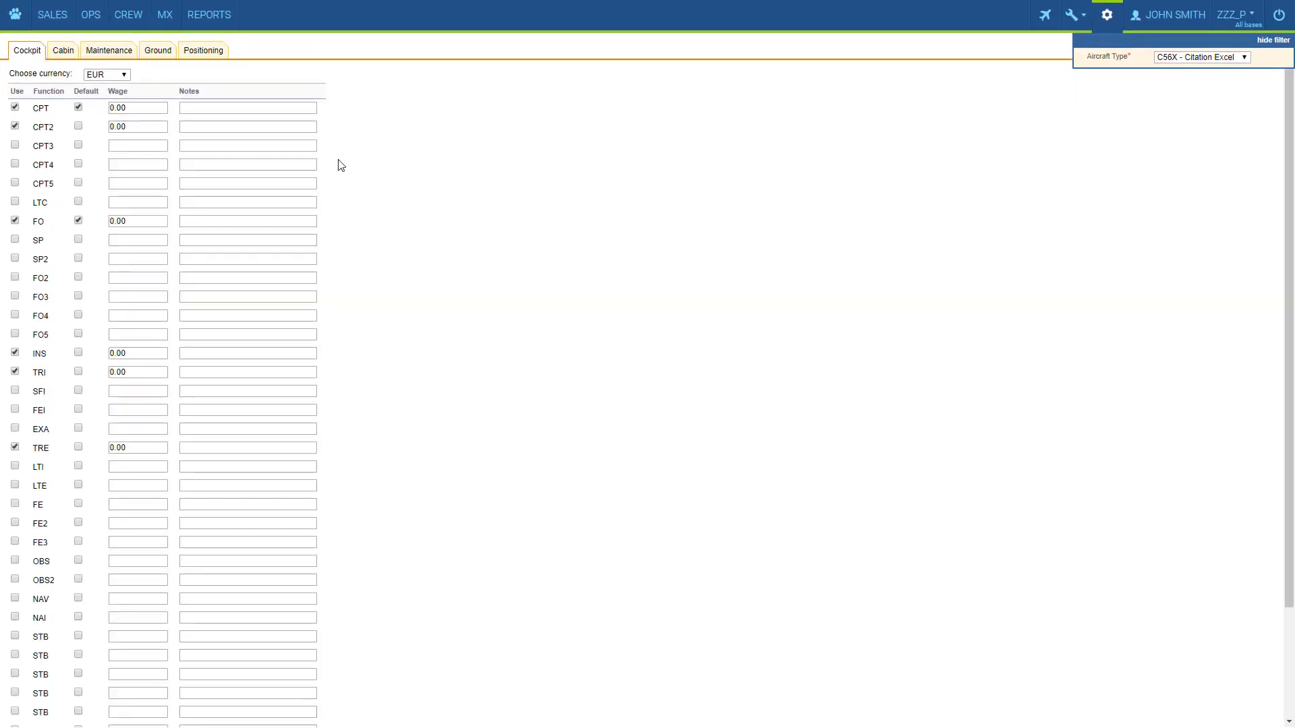
pyautogui.click(91, 14)
pyautogui.click(1107, 19)
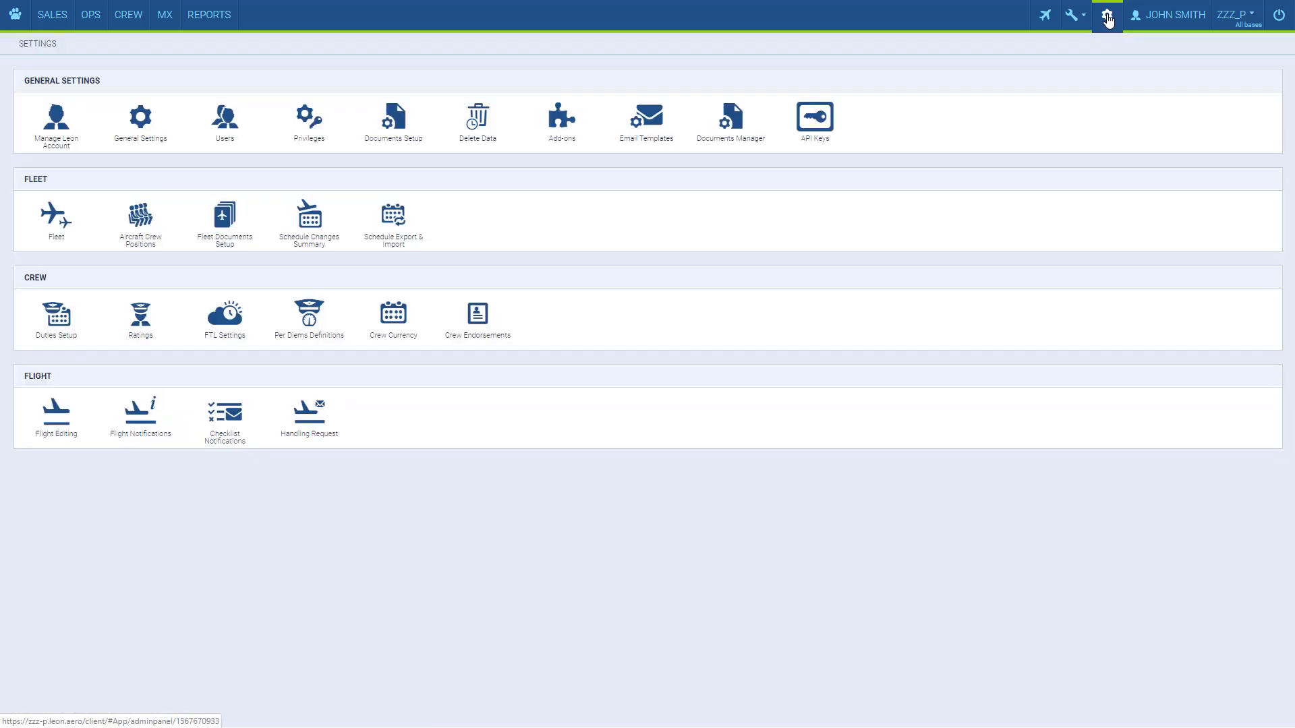
# Show the virtual fleet list including C65X SXYZ and cancel a New Aircraft form
pyautogui.click(60, 241)
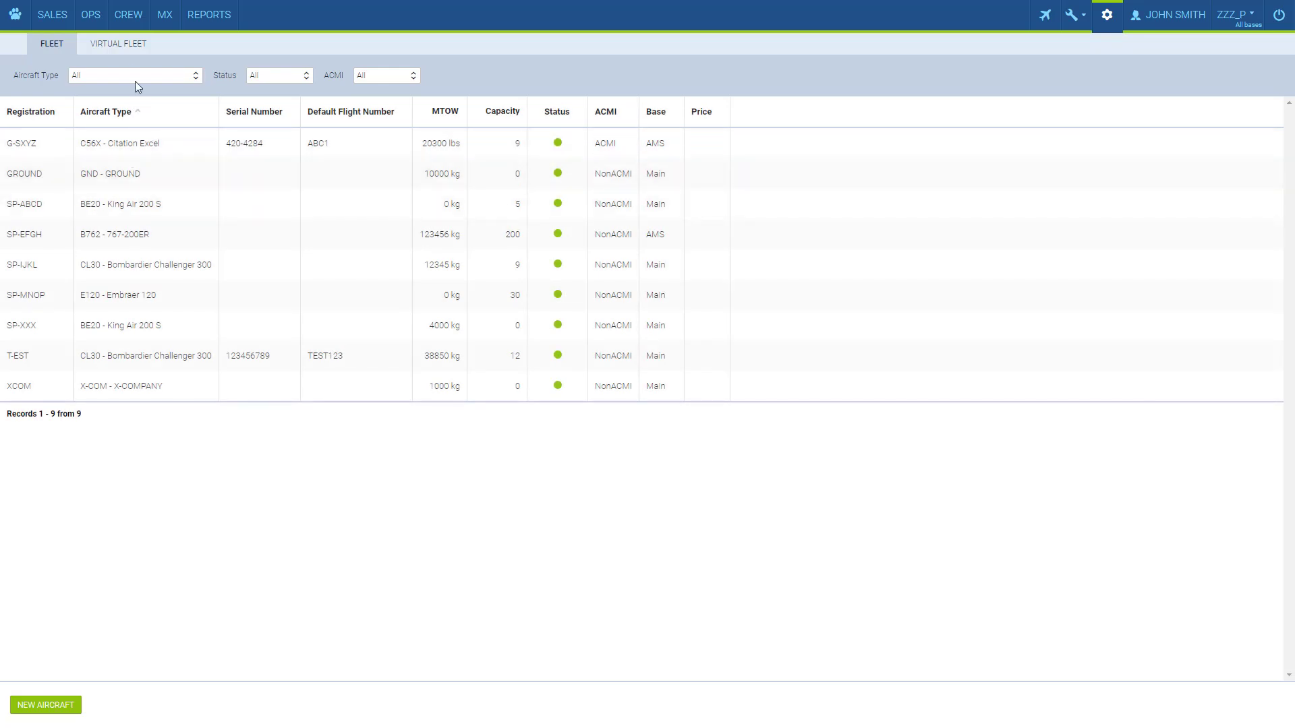
pyautogui.click(125, 51)
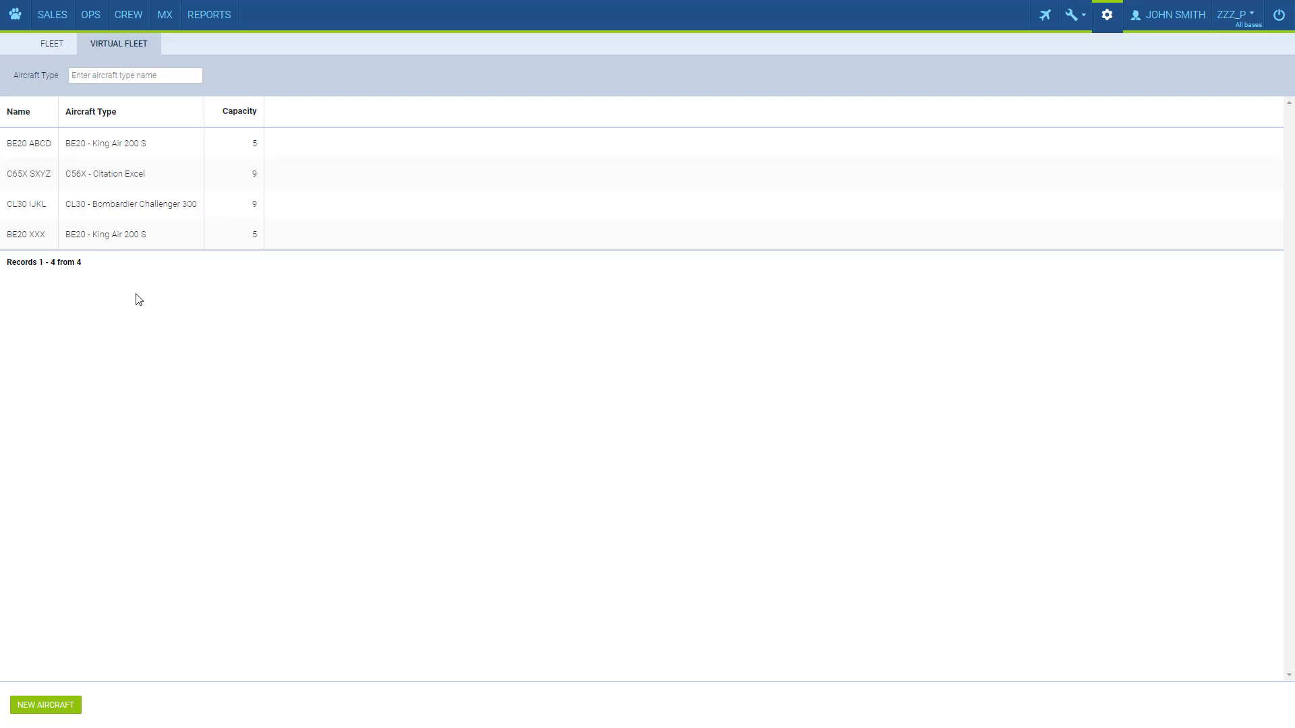
pyautogui.click(45, 707)
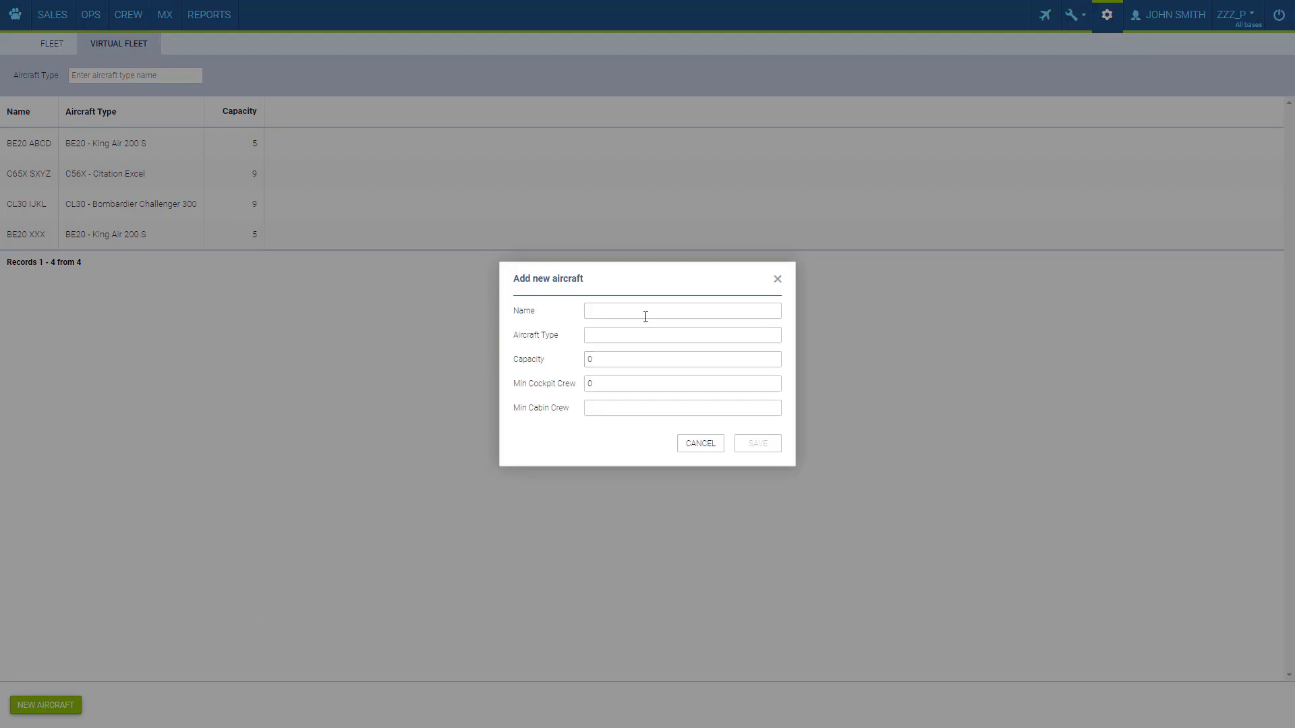
pyautogui.click(688, 448)
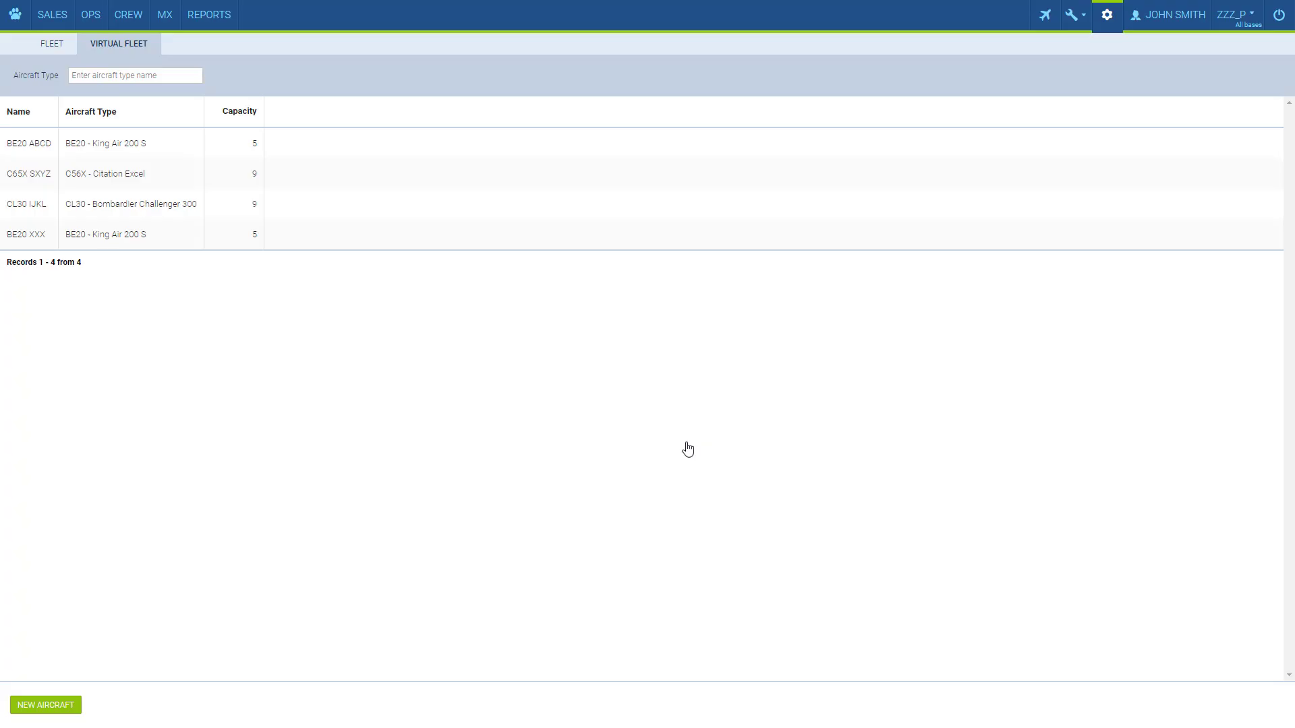
# Return to the fleet settings via the settings panel
pyautogui.click(1108, 22)
pyautogui.click(51, 232)
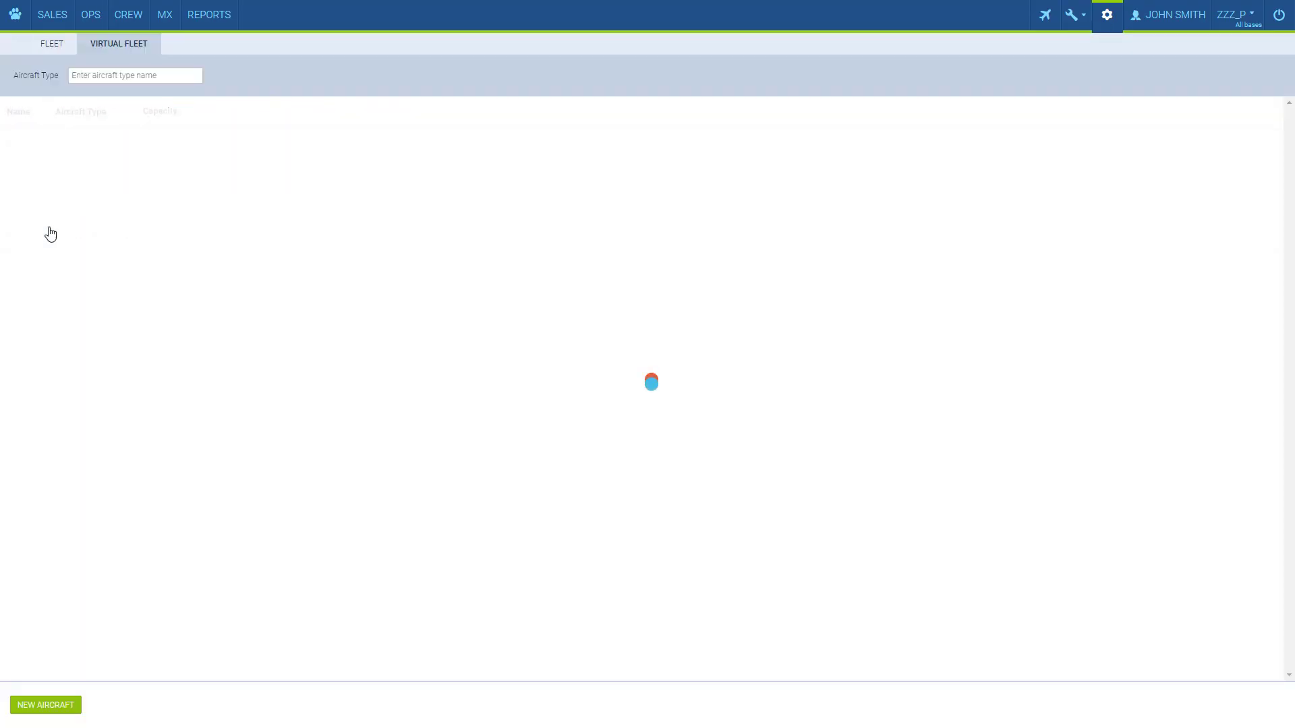
# View the GROUND aircraft record, then return to the full nine-aircraft fleet list
pyautogui.click(52, 45)
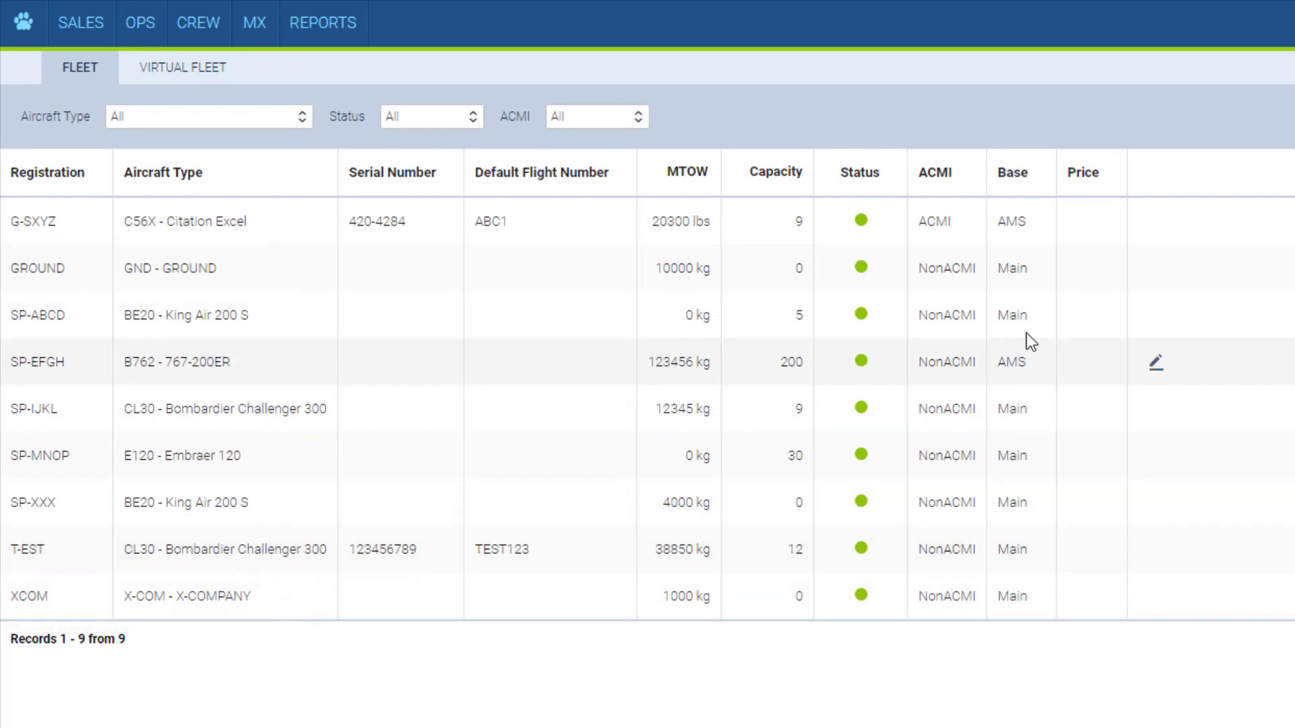
pyautogui.click(1157, 271)
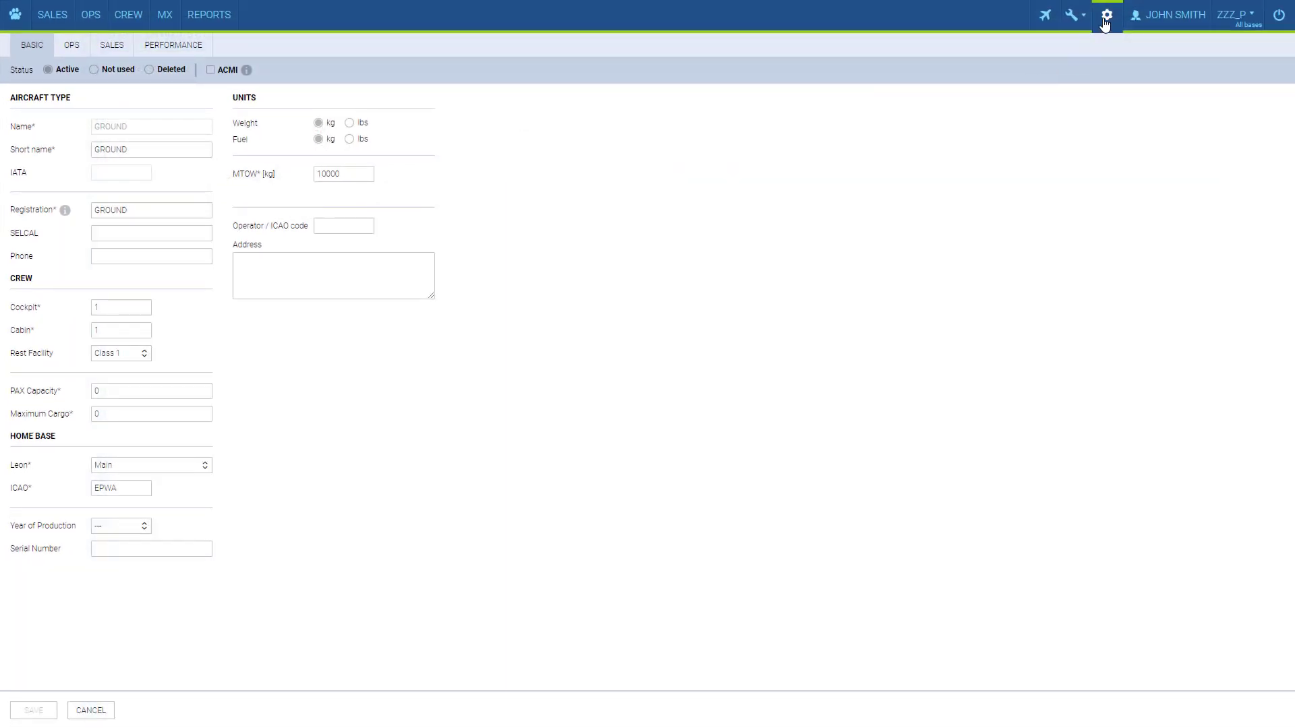
pyautogui.click(1106, 21)
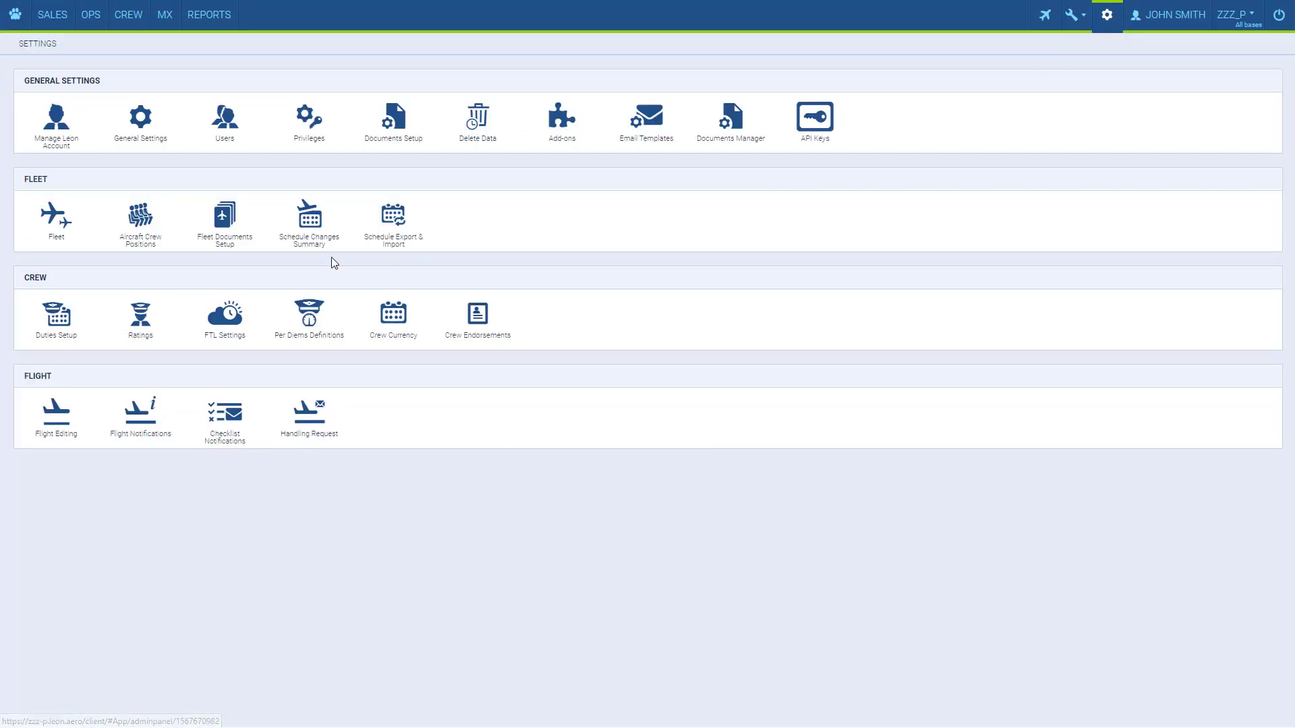
pyautogui.click(67, 235)
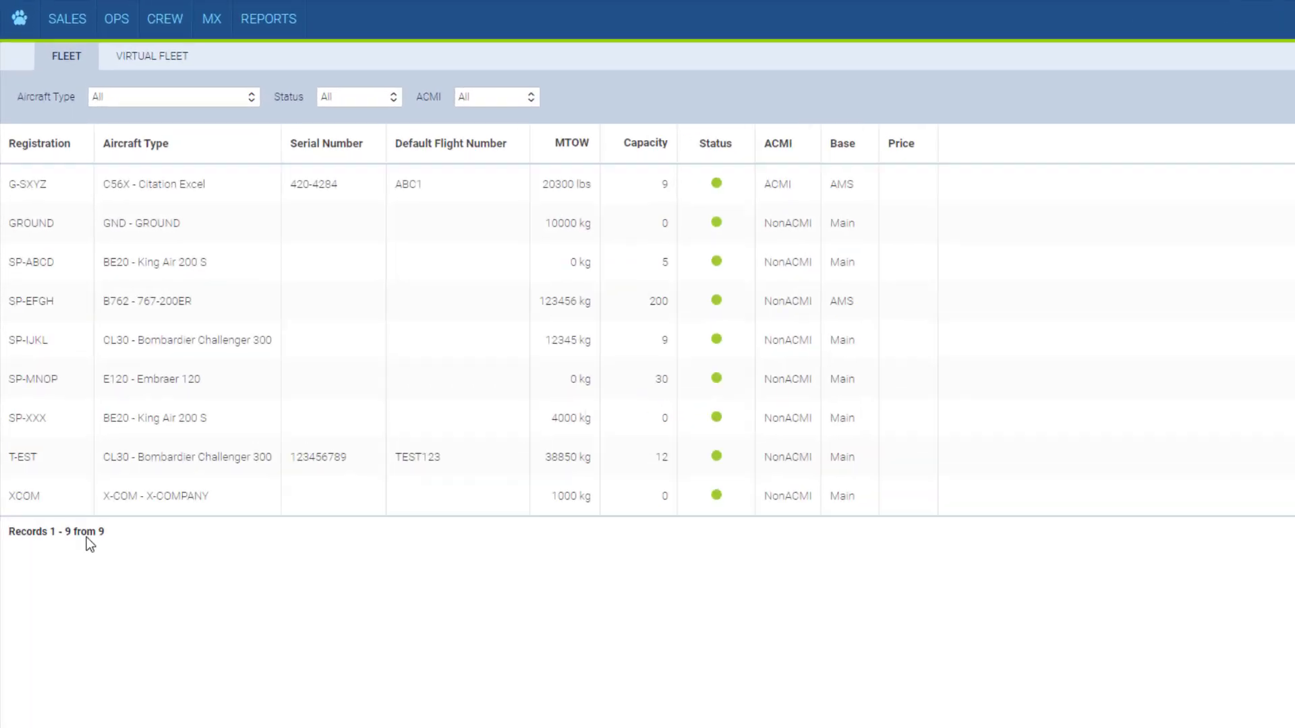